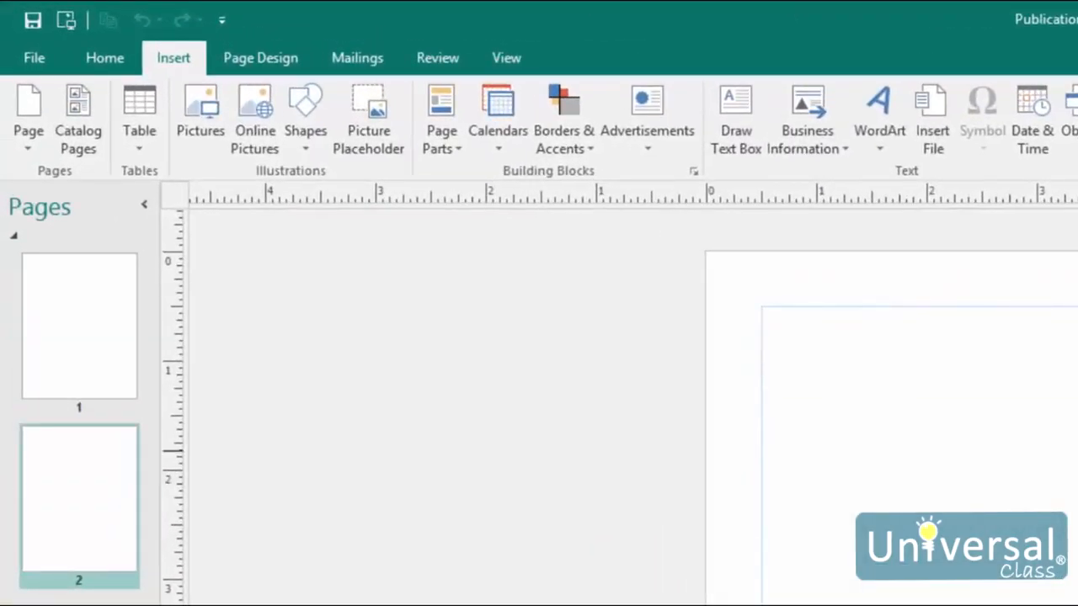
Open the page setup settings and preview the Booklet, Email and Envelope layout types
left_click(257, 65)
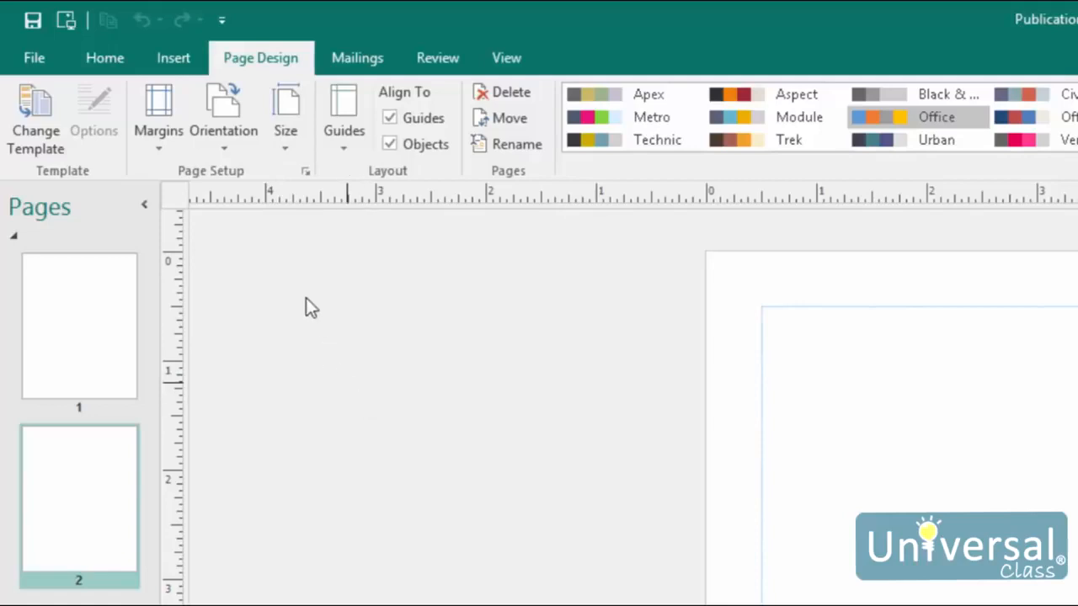
left_click(305, 173)
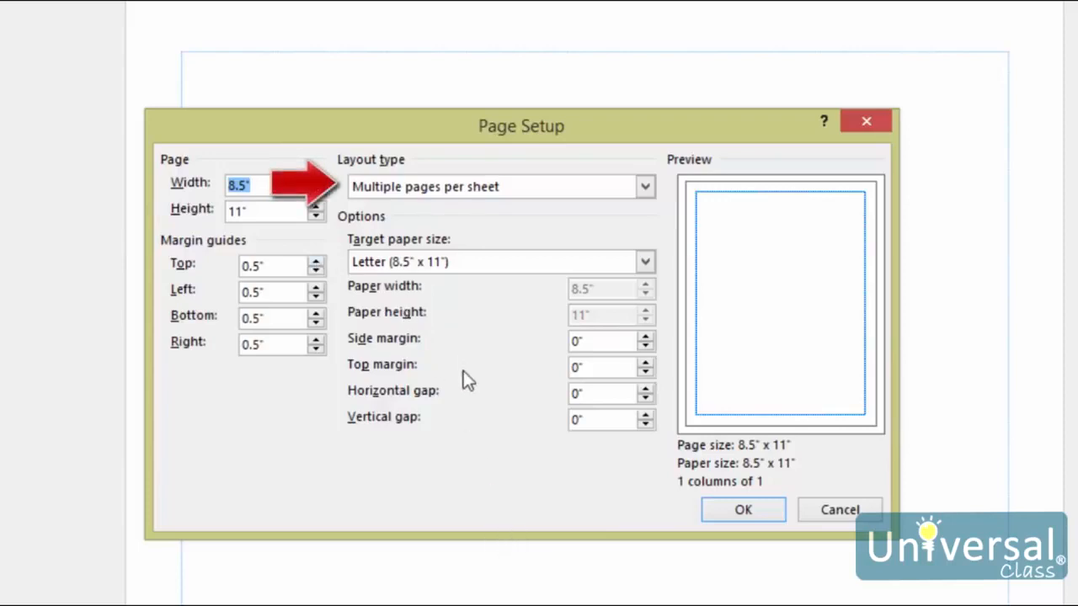
left_click(474, 187)
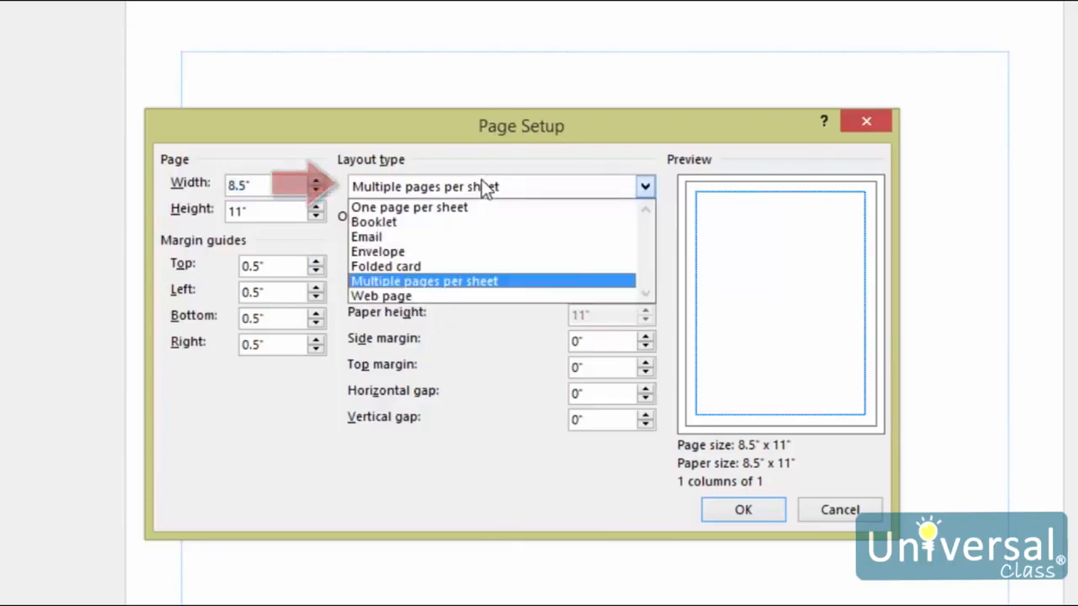
left_click(522, 223)
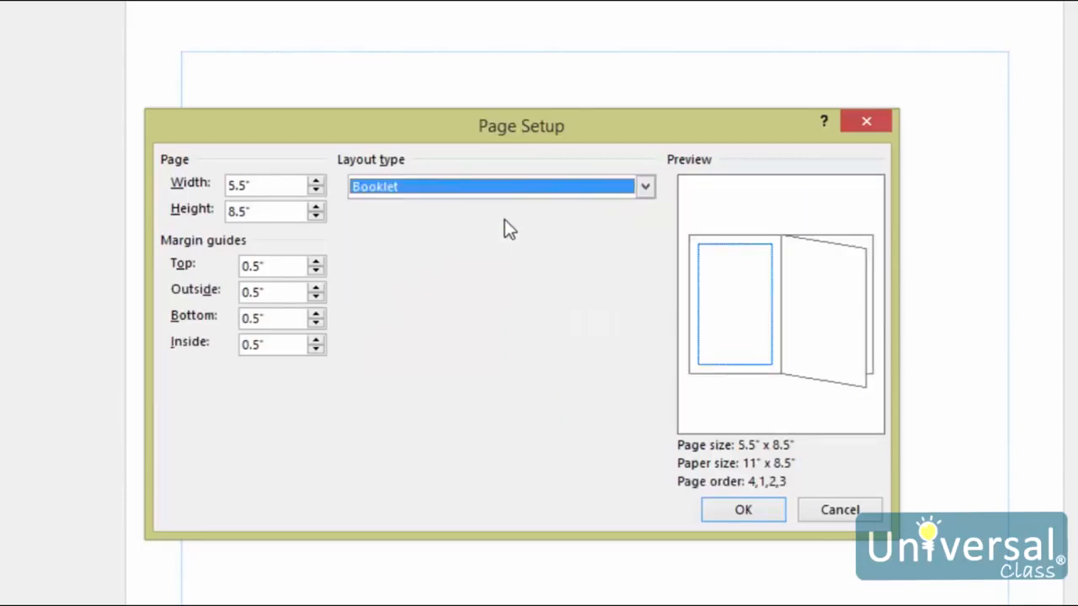
left_click(505, 187)
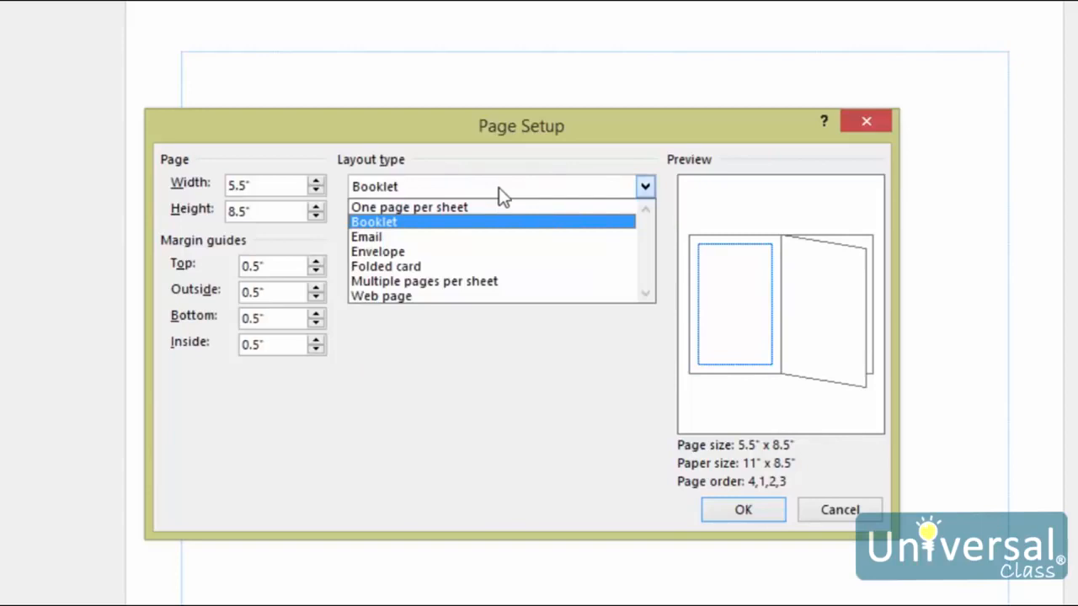
left_click(476, 236)
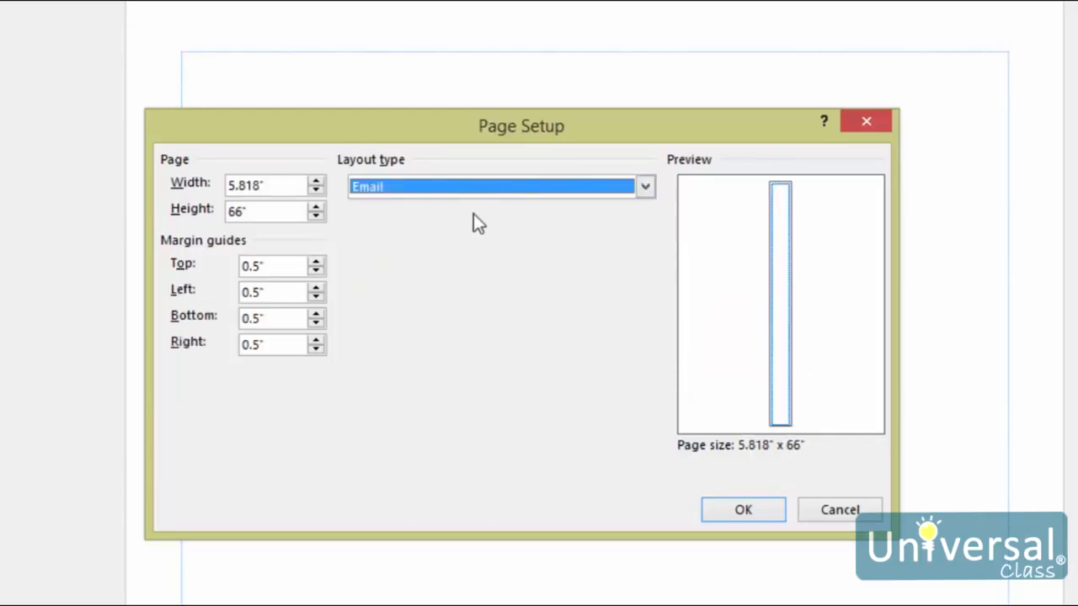
left_click(464, 187)
left_click(441, 251)
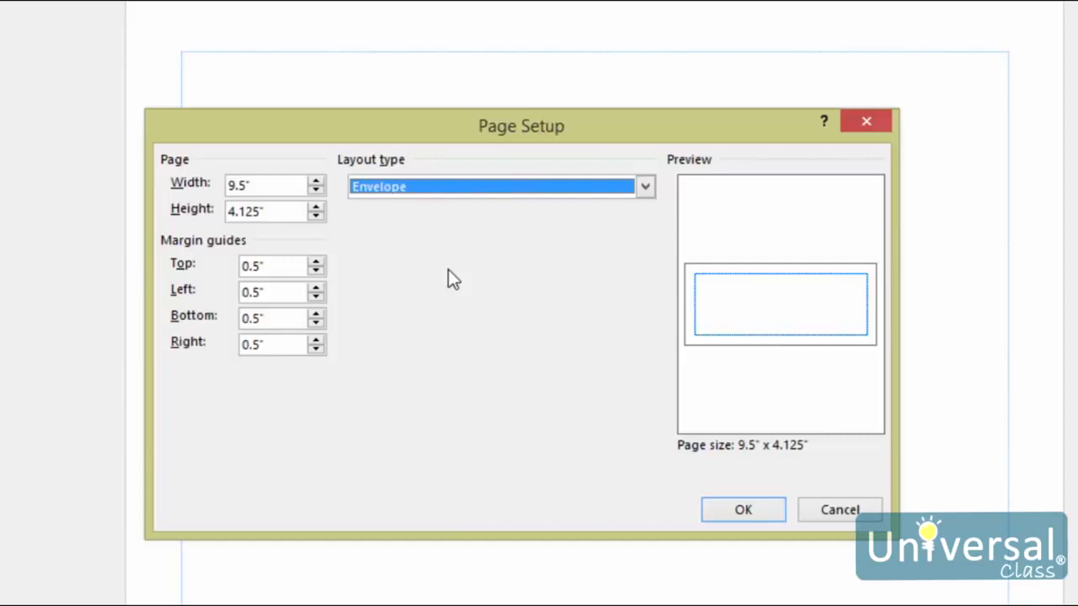
Preview the Folded card, Web page and Multiple pages per sheet layout types
left_click(458, 191)
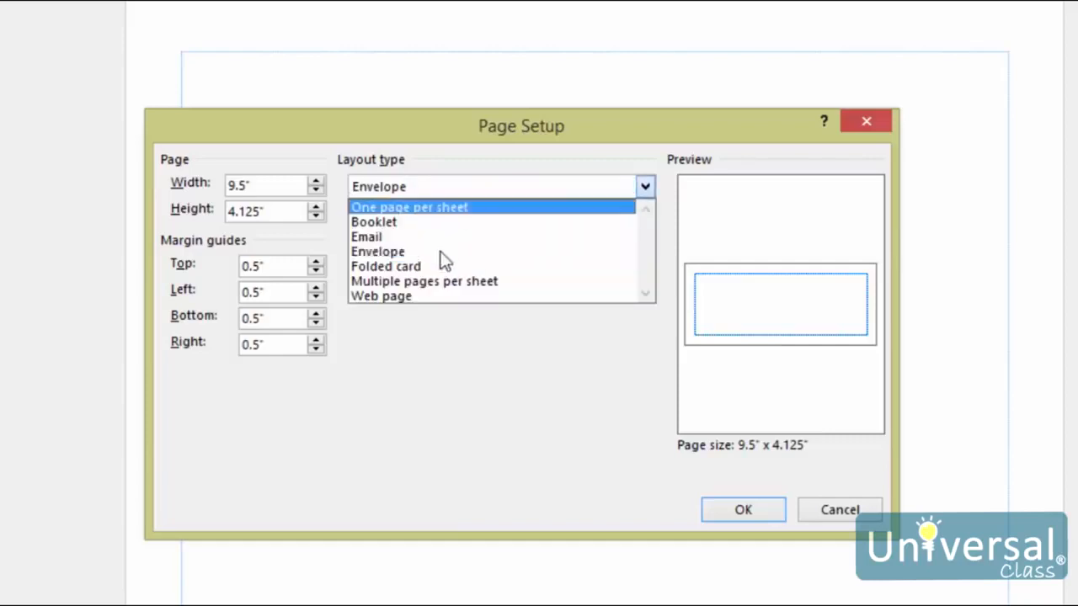
left_click(437, 270)
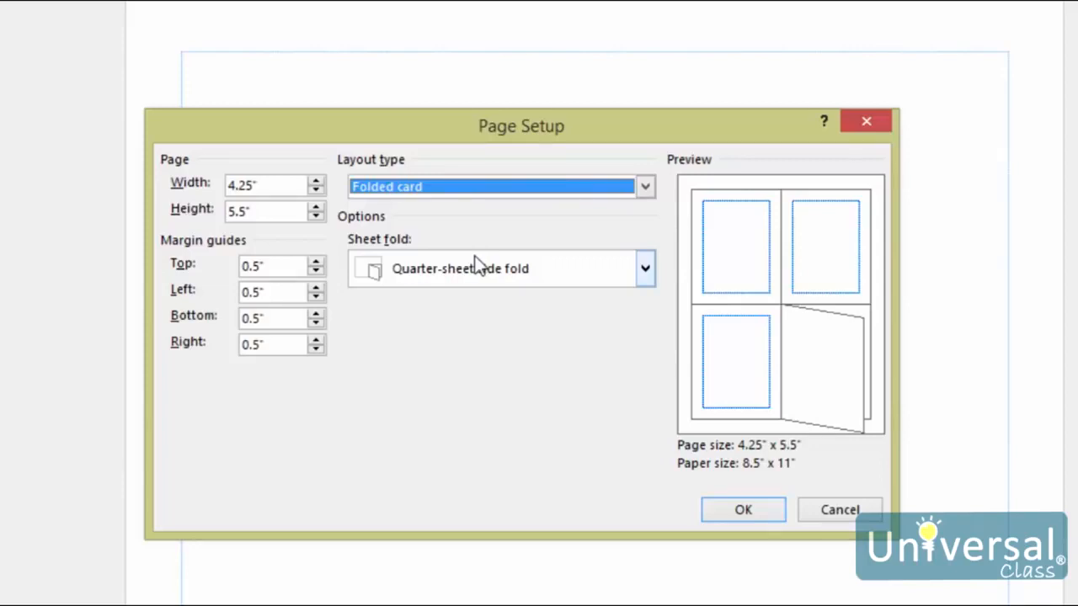
left_click(472, 188)
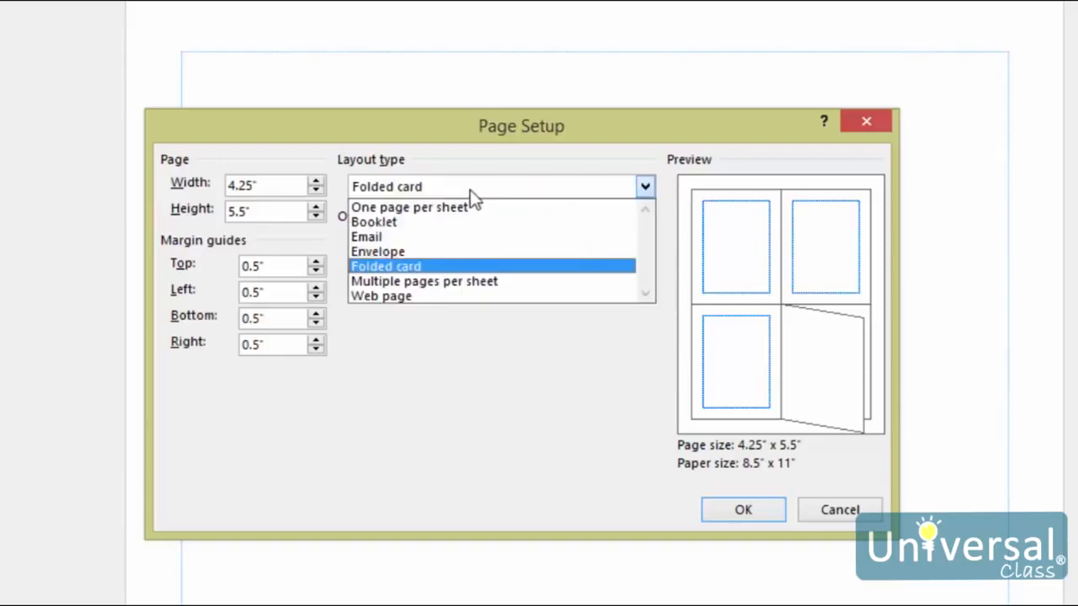
left_click(455, 296)
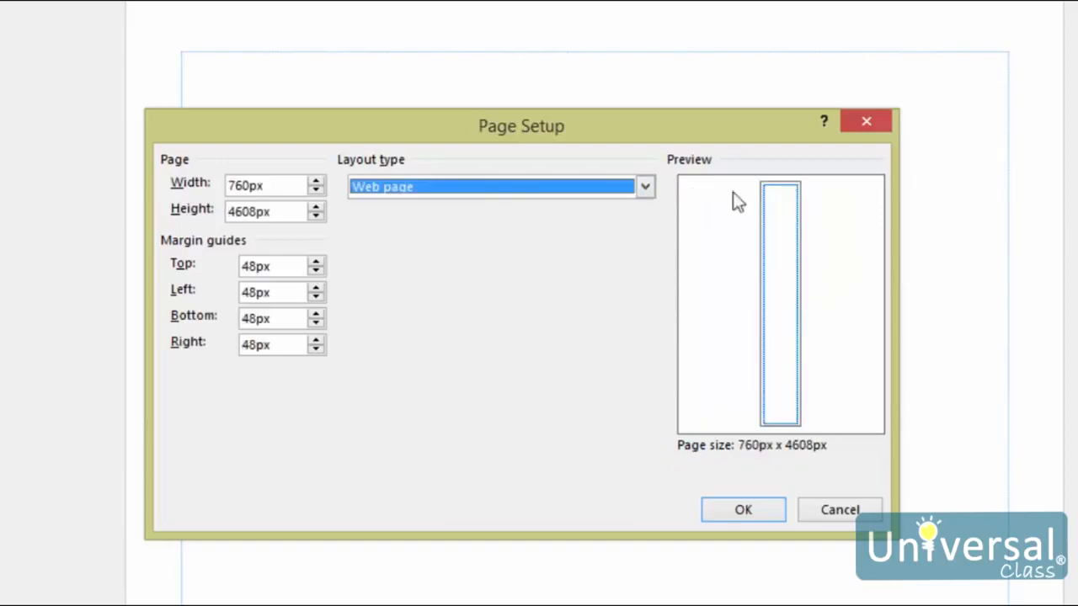
left_click(552, 187)
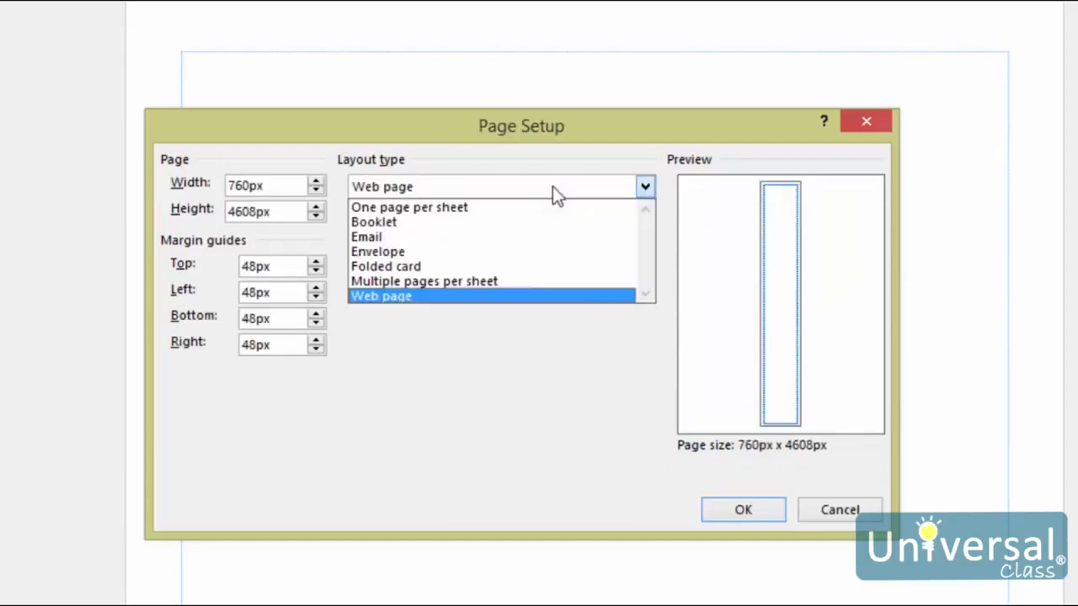
left_click(486, 279)
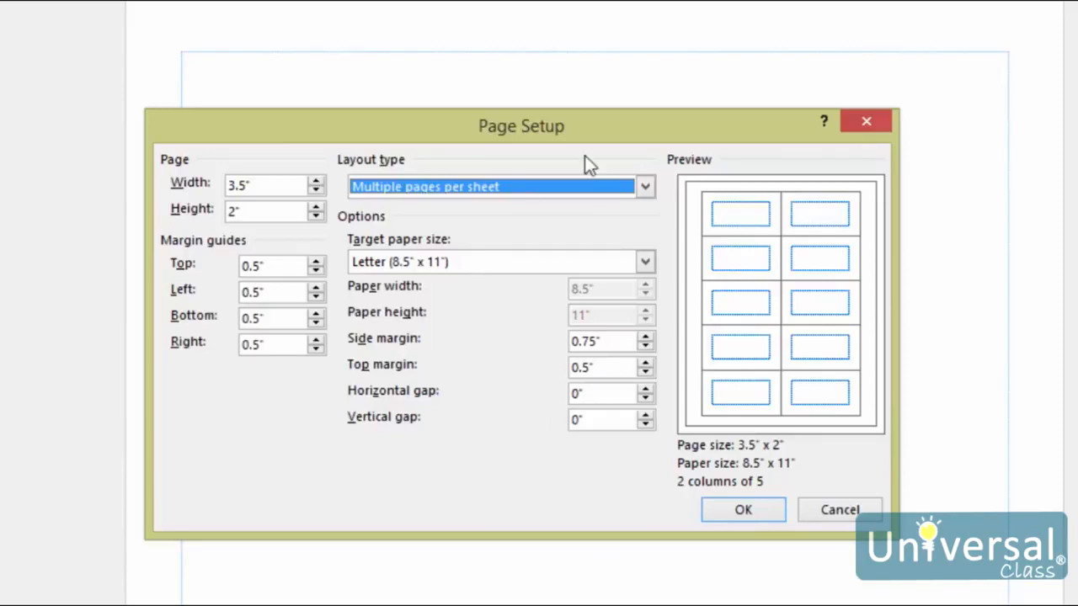
Set the layout type to One page per sheet and apply the page setup
left_click(515, 190)
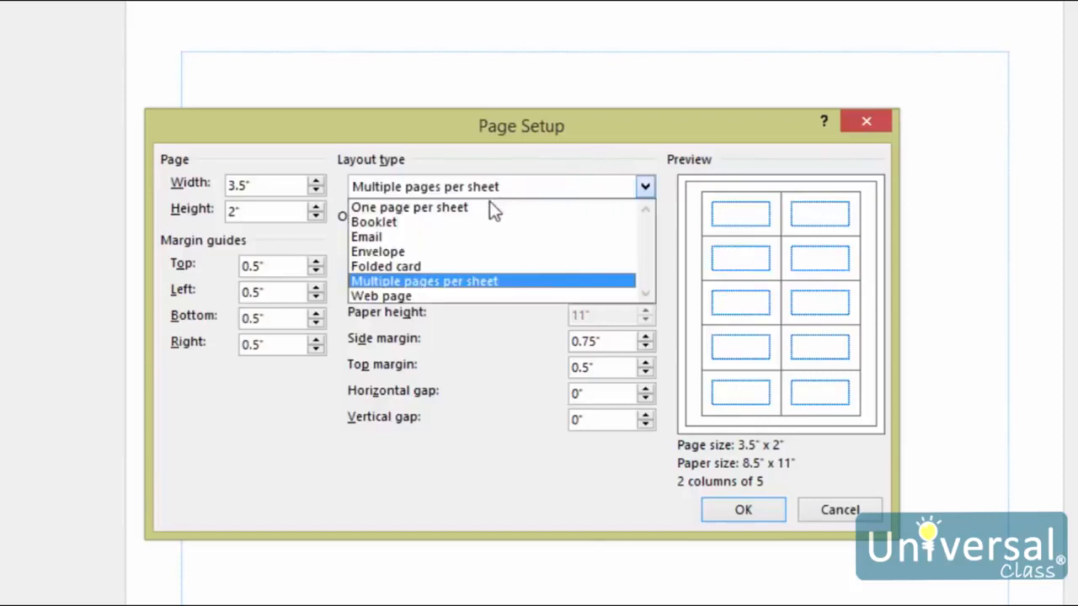
left_click(488, 211)
left_click(744, 513)
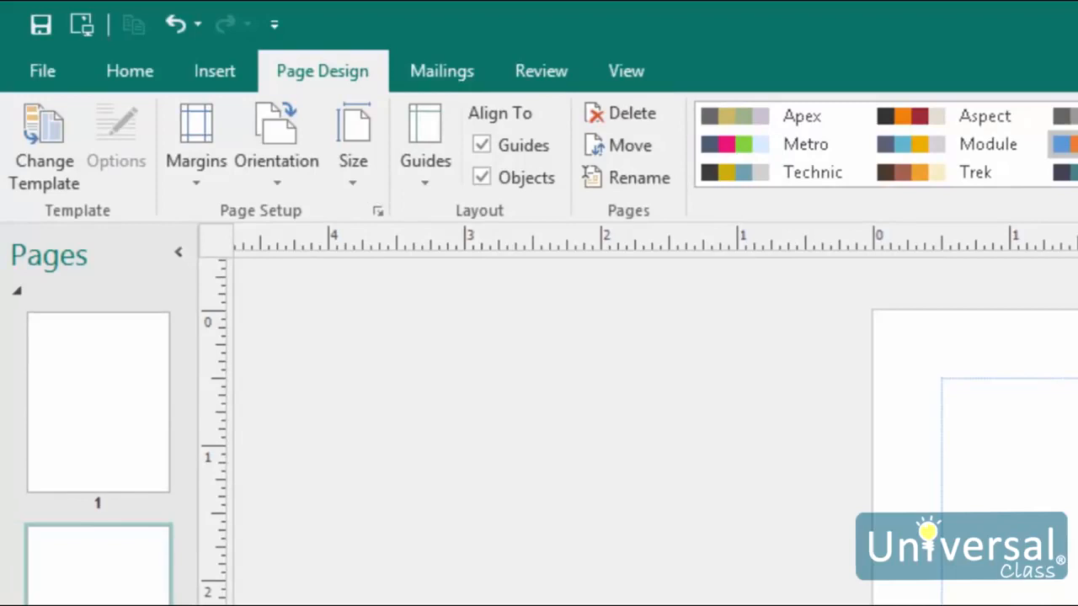
View the settings for creating a new page size and close them without creating one
left_click(342, 178)
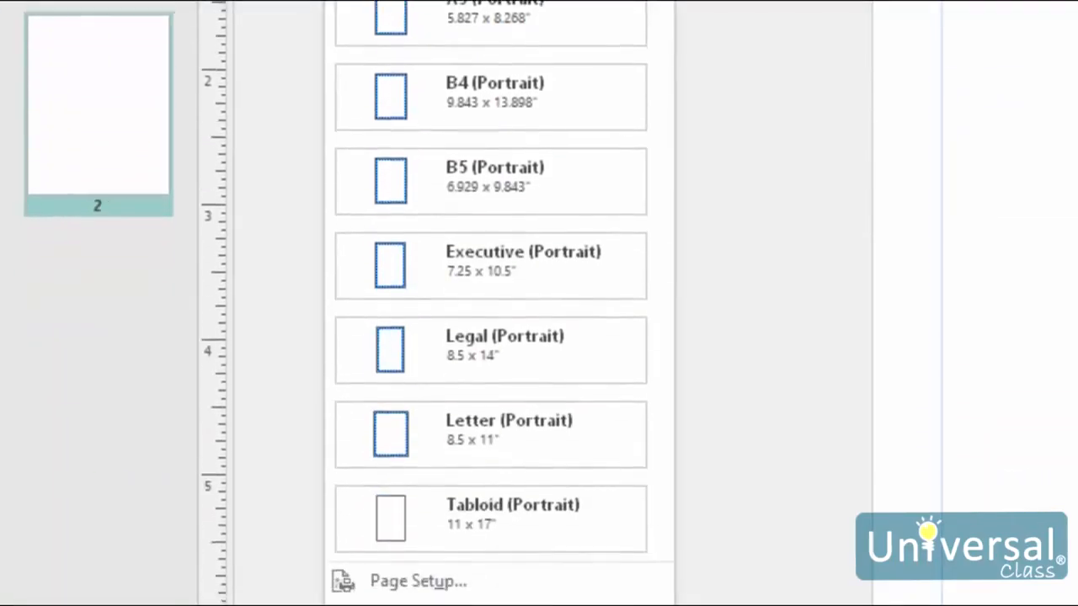
left_click(486, 541)
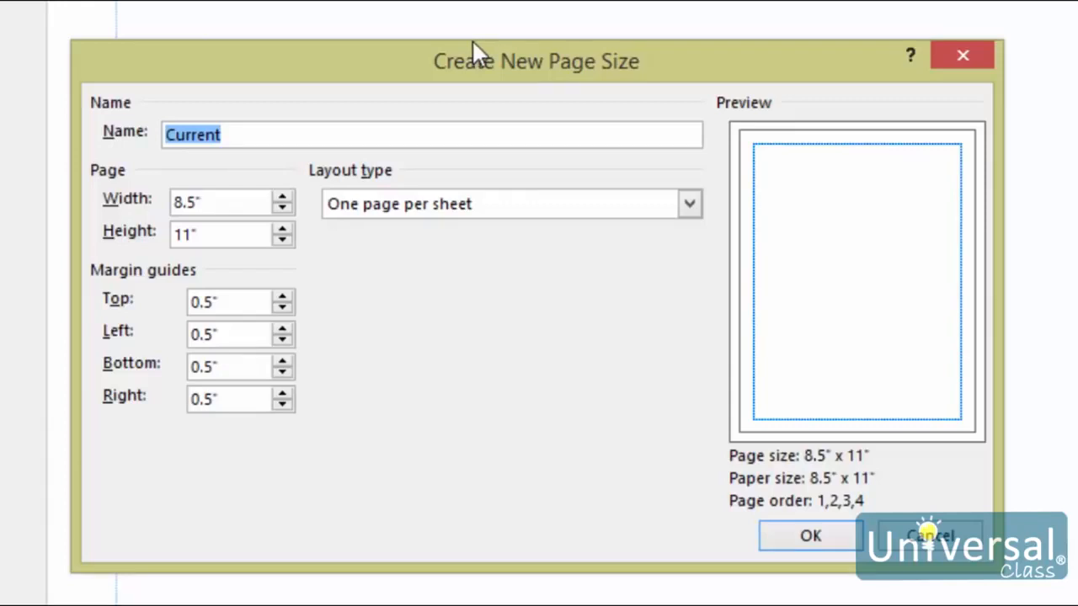
left_click(941, 543)
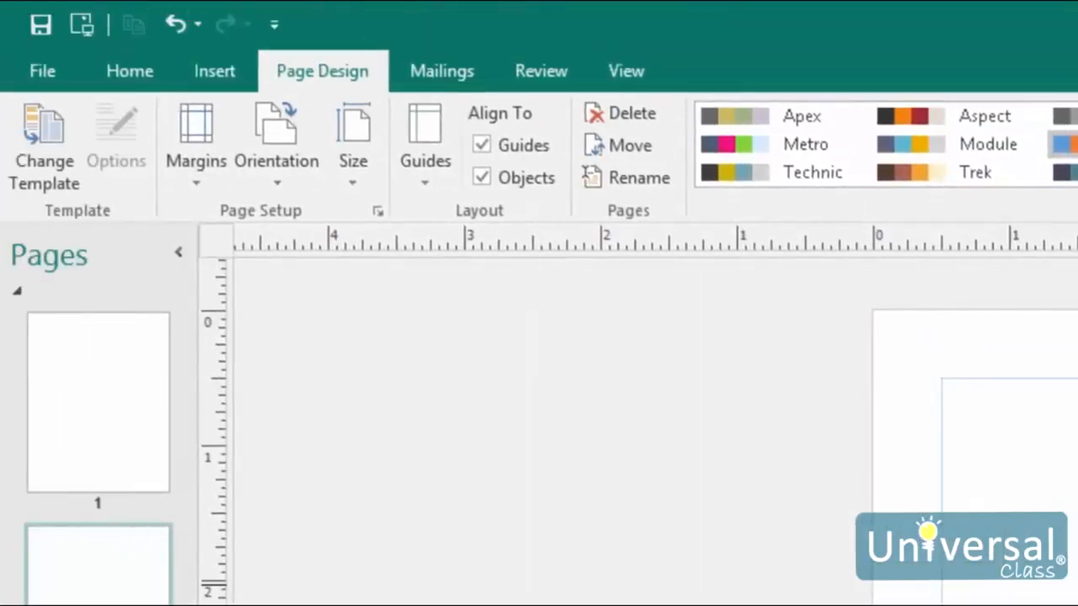
Apply the Office Depot 916-714 postcard preset page size (6 x 4") and set the page orientation to Portrait
left_click(353, 139)
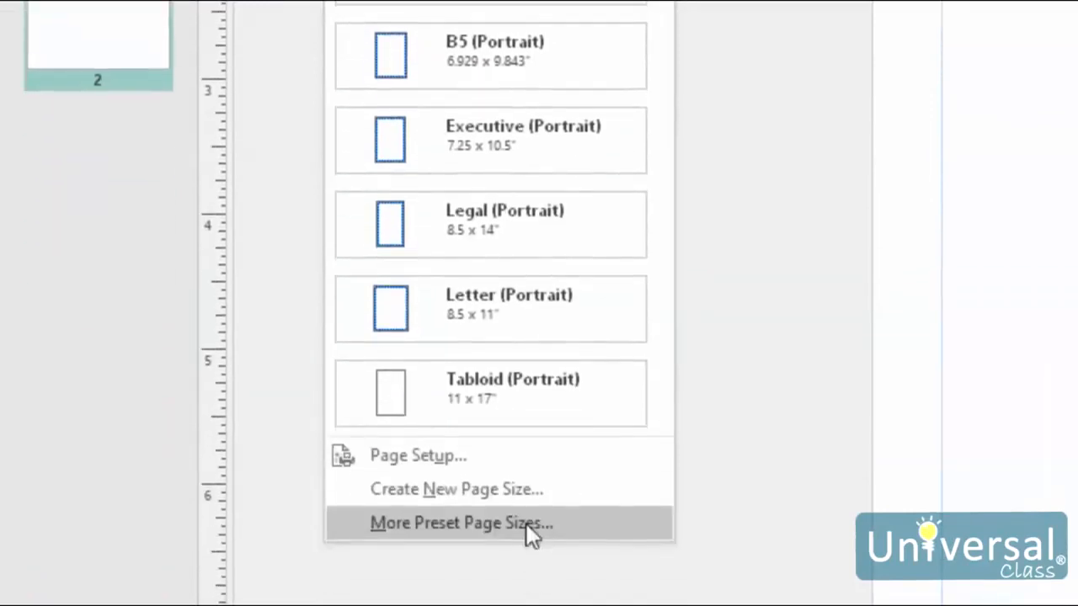
left_click(527, 524)
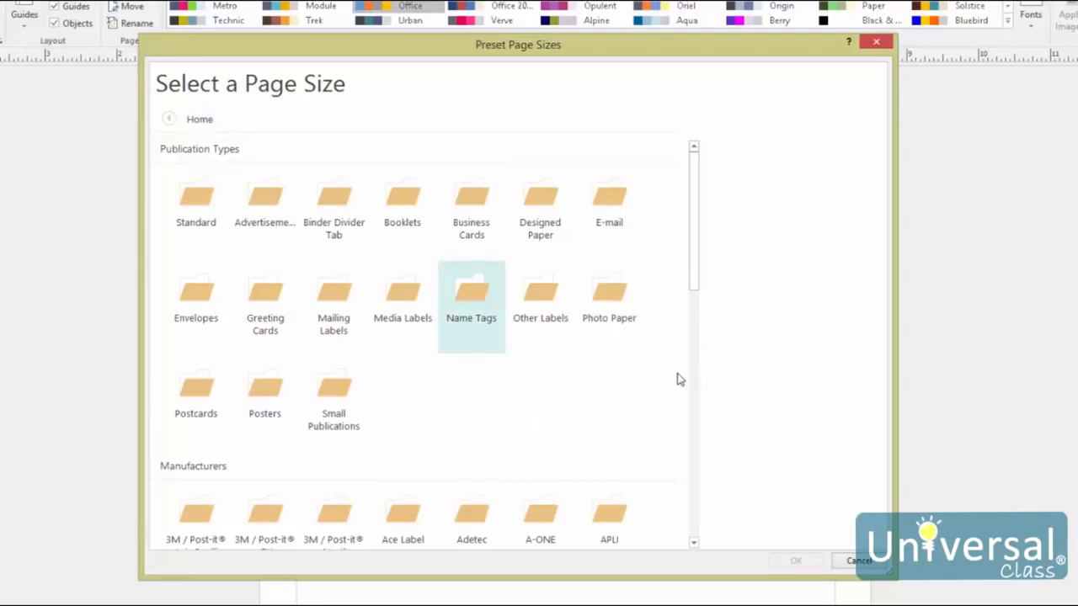
left_click(203, 399)
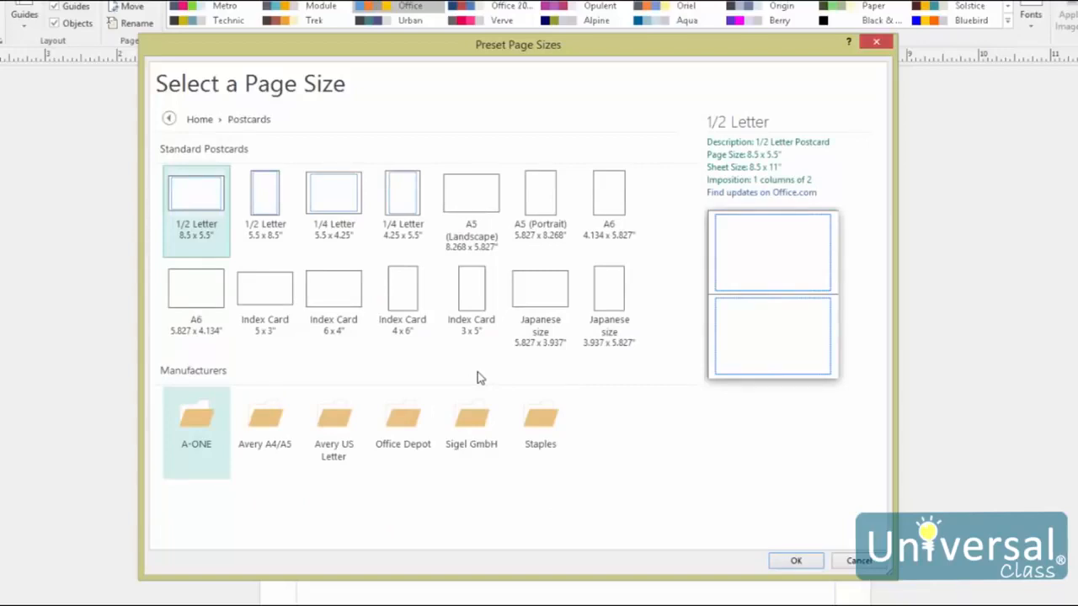
left_click(401, 419)
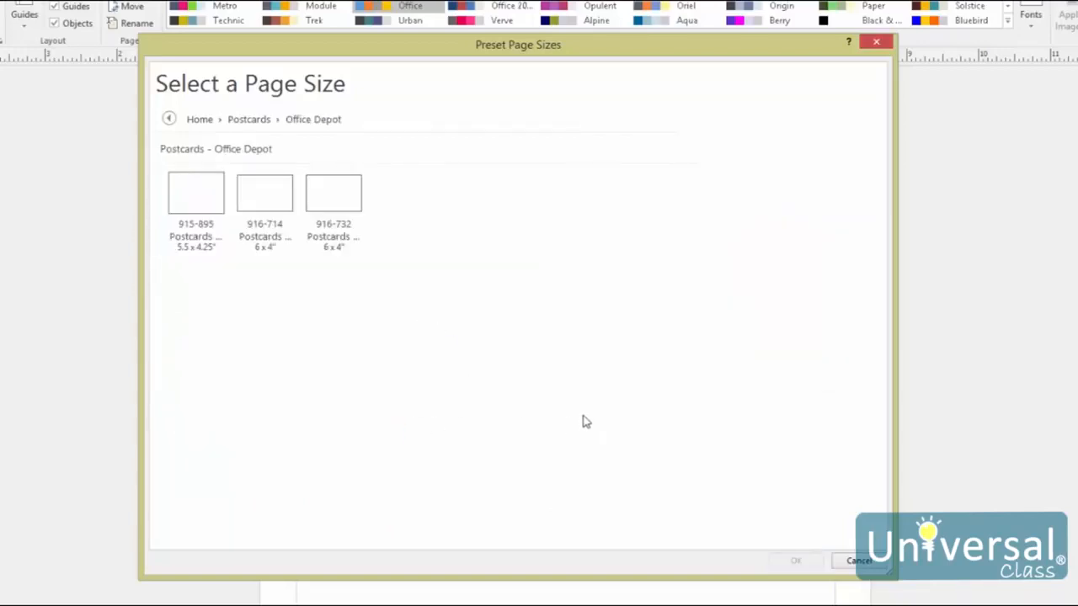
left_click(267, 210)
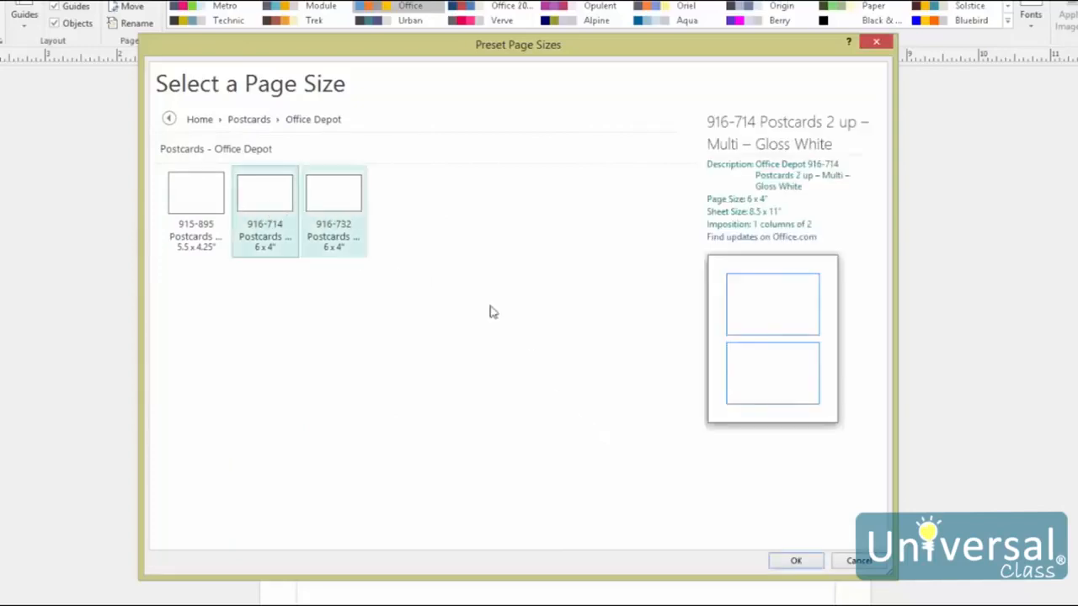
left_click(794, 562)
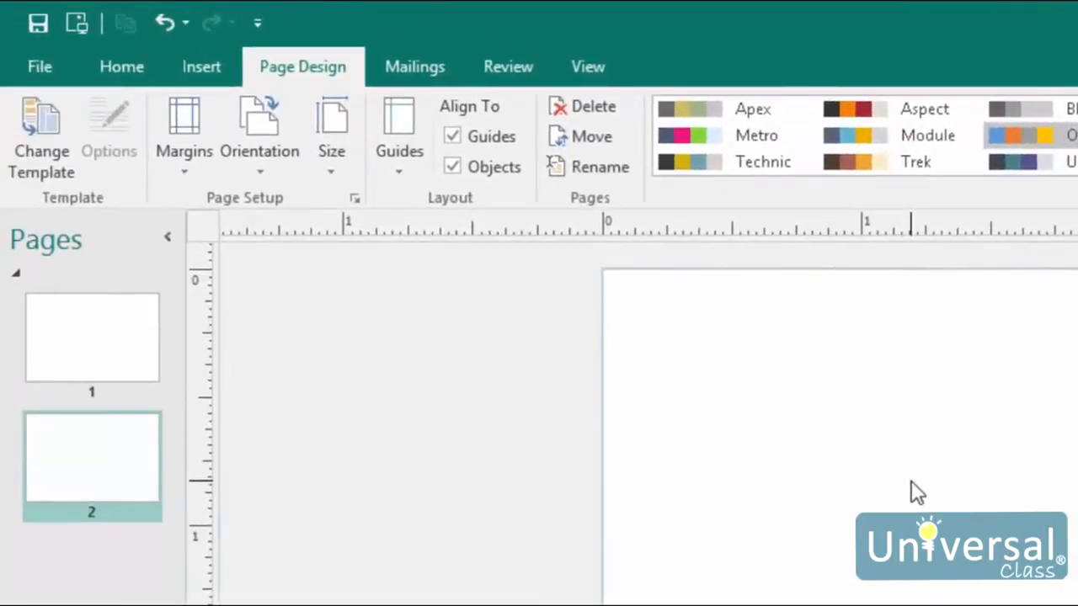
left_click(272, 162)
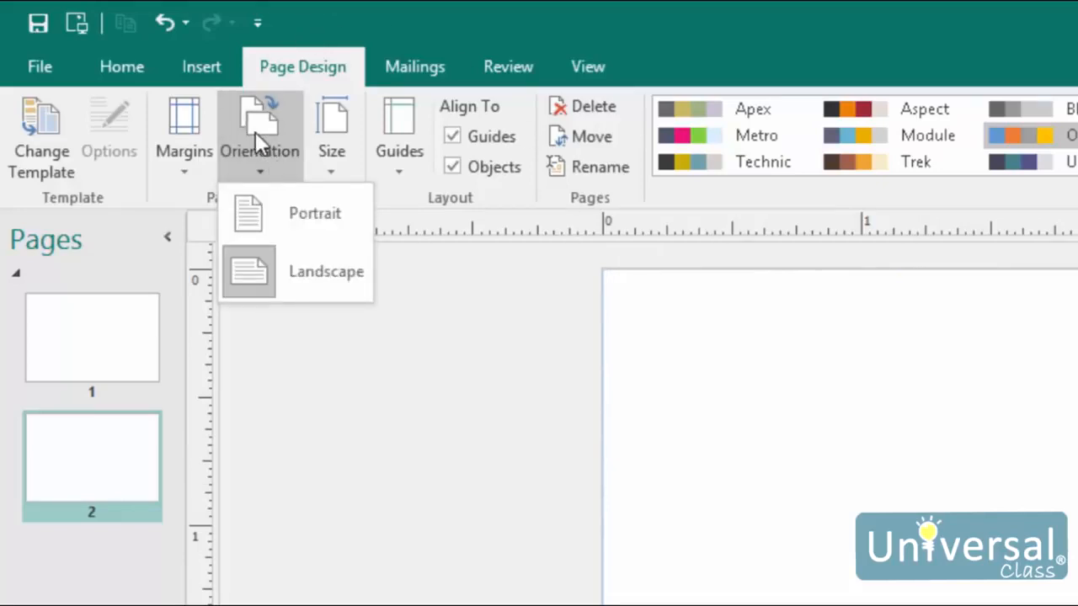
left_click(312, 214)
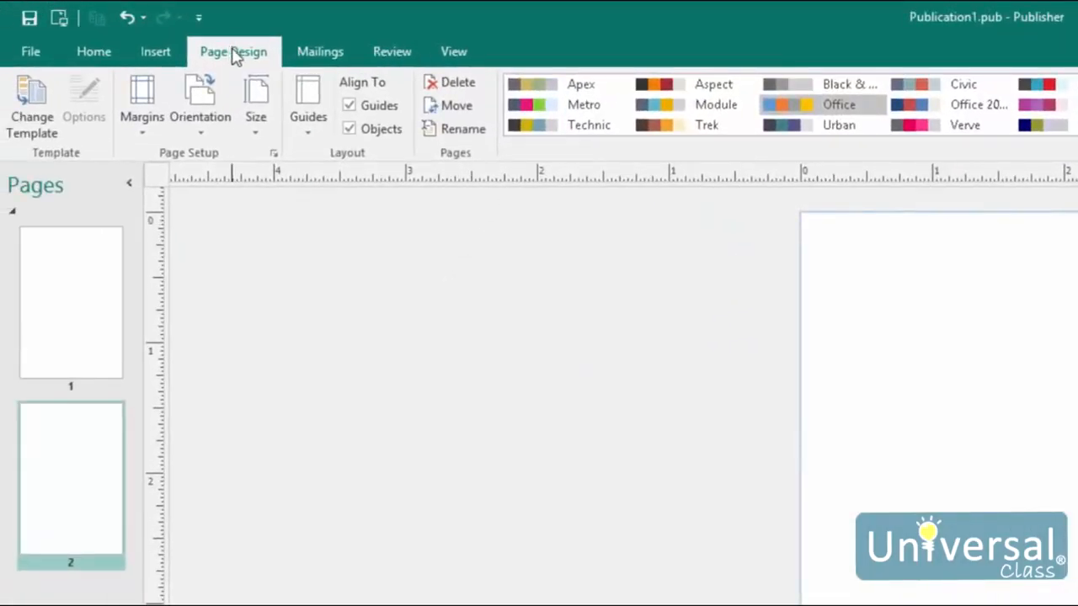
Open the custom margin settings and turn on the two-page master
left_click(161, 137)
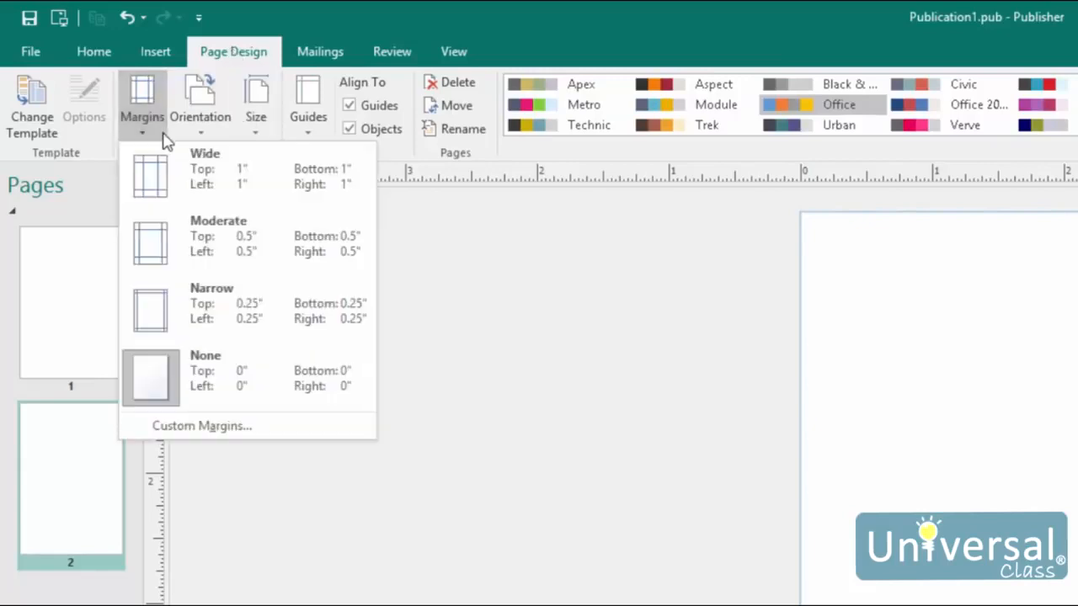
left_click(224, 430)
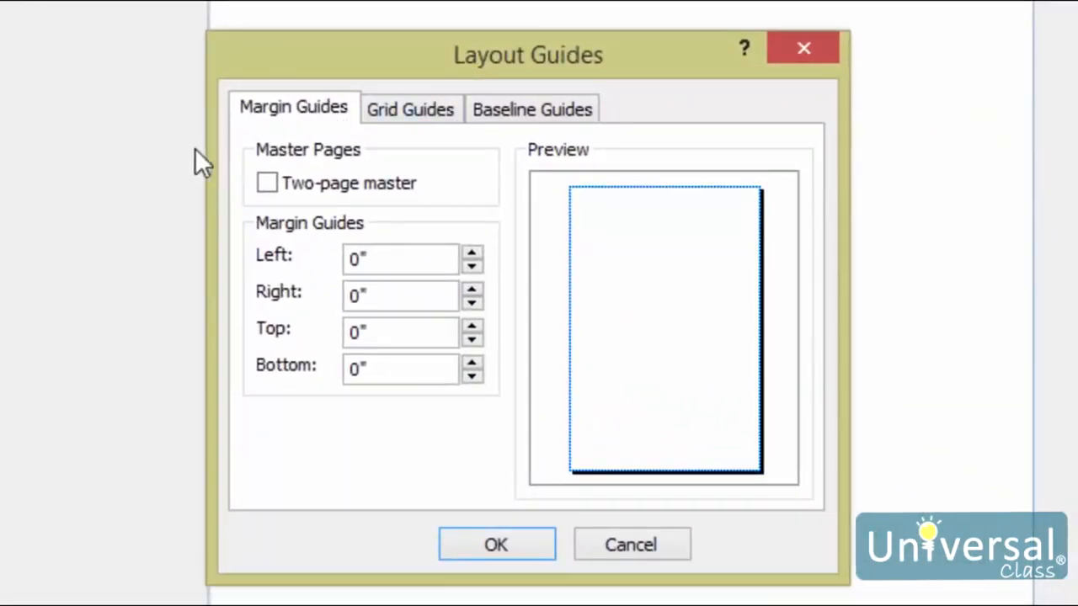
left_click(320, 185)
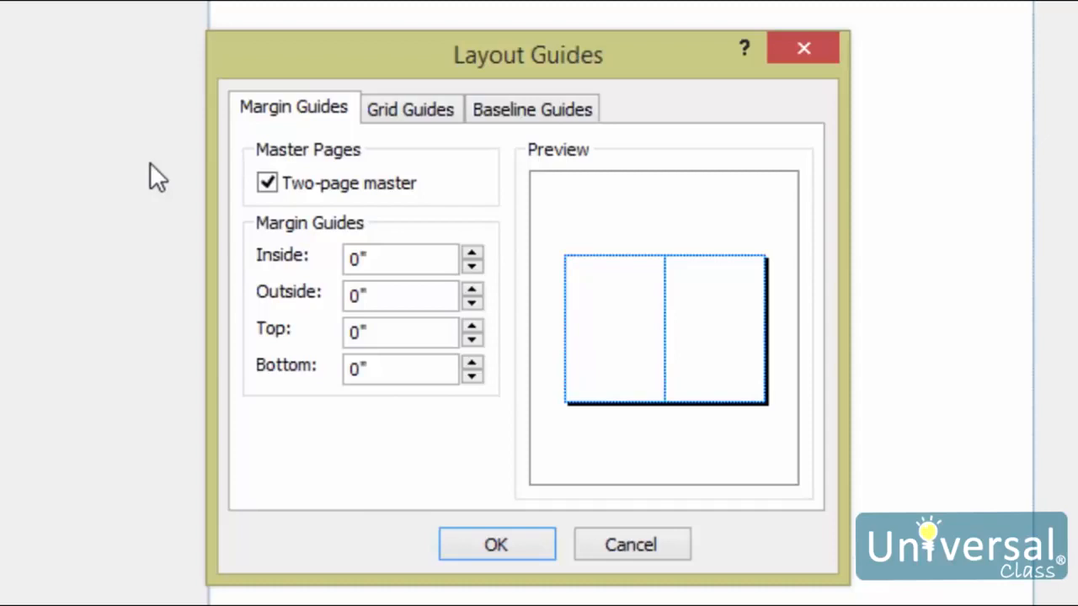
Set the inside, outside, top and bottom margin guides to 0.5"
left_click(383, 255)
key("BackSpace")
type(".5")
left_click(380, 291)
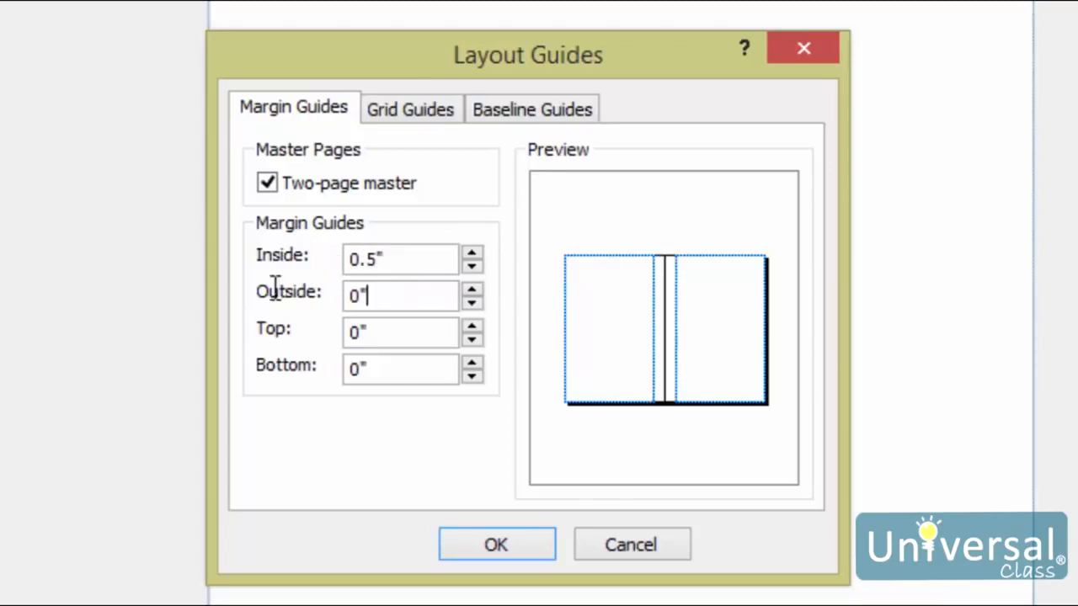
key("shift+Home")
type("0.5")
key("Tab")
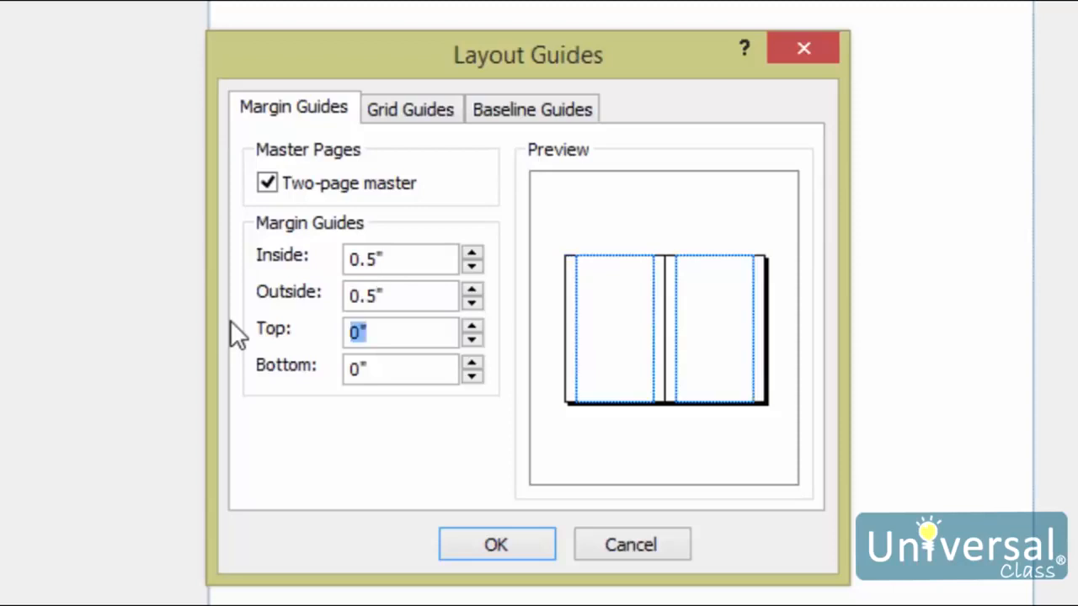
type("0.5")
key("Tab")
type("0.5")
key("Tab")
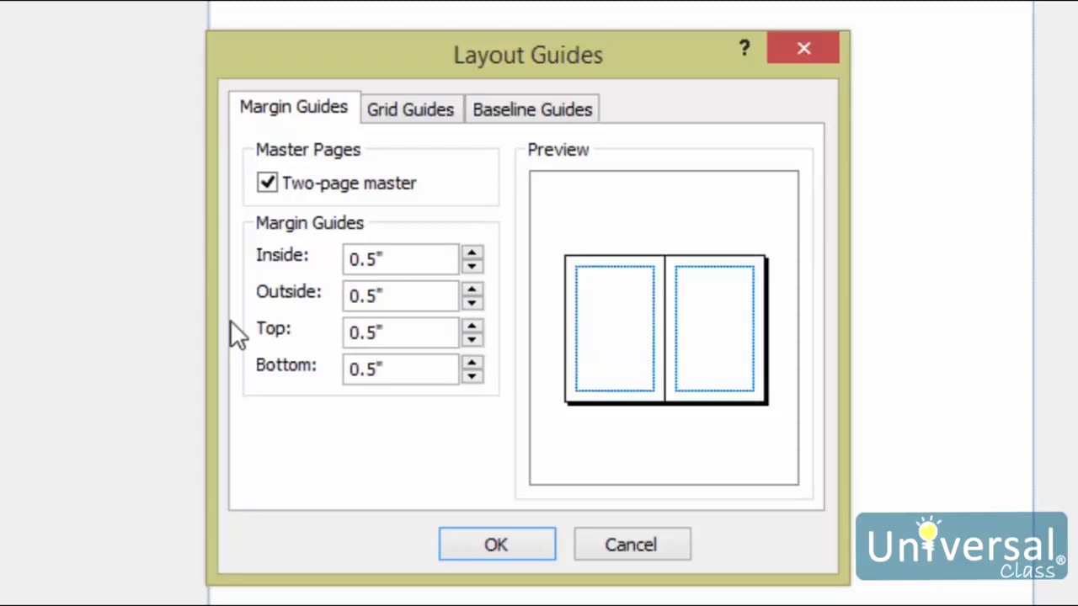
Set the grid guides to 2 columns and 2 rows
left_click(402, 109)
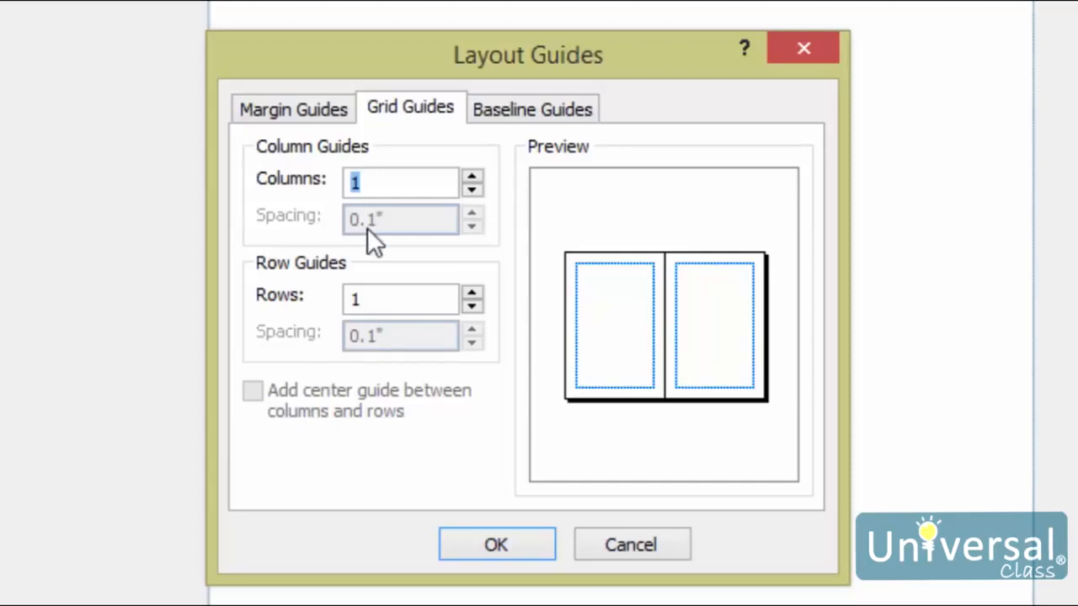
type("2")
left_click(392, 301)
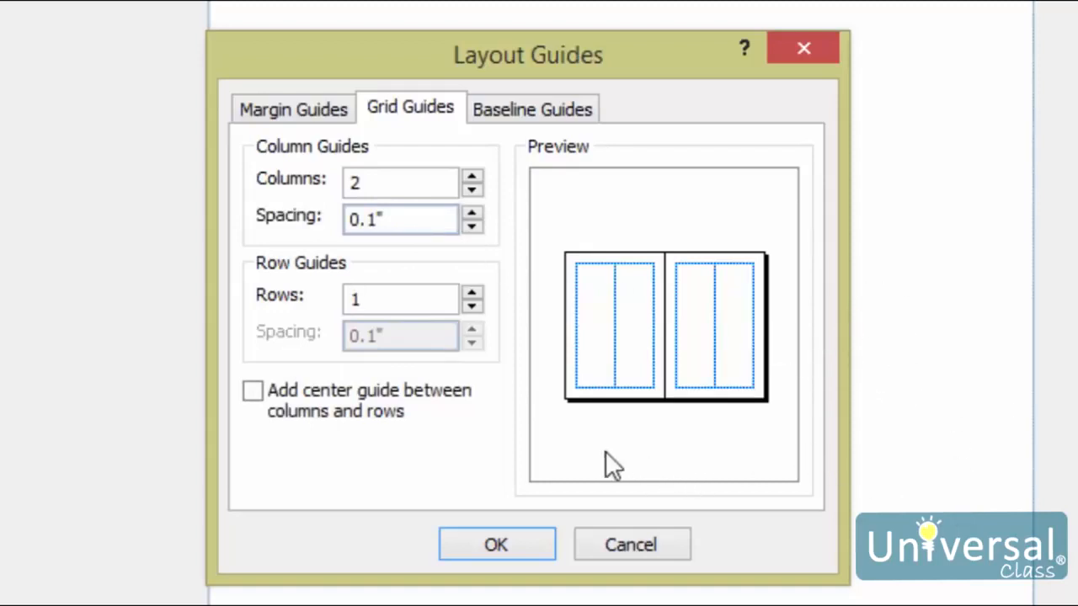
double_click(377, 299)
left_click(472, 296)
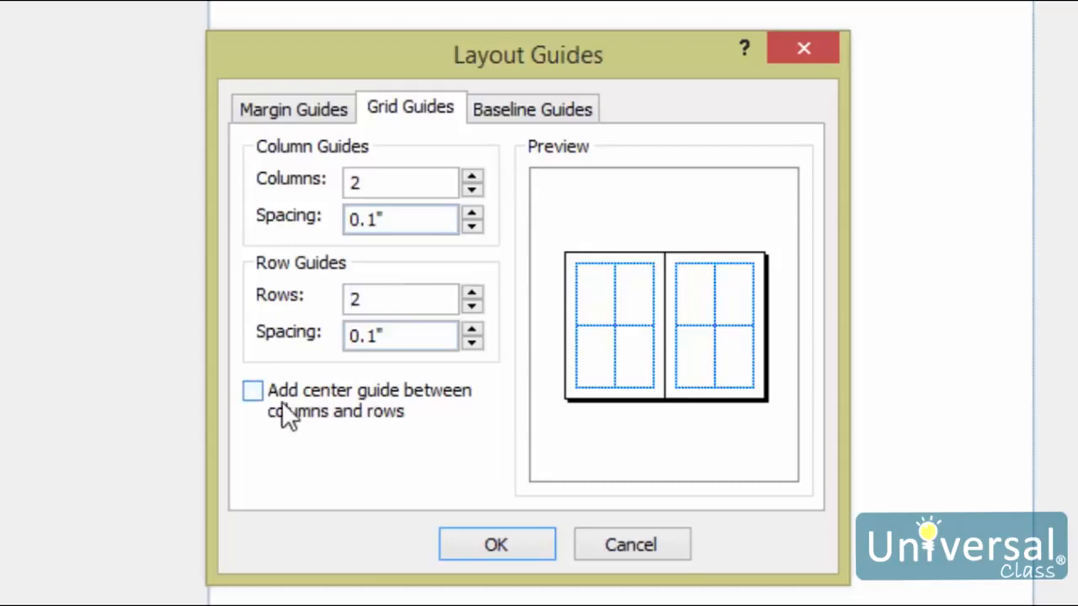
Add a center guide between columns and rows, view the baseline guide settings, and apply the layout guides
left_click(253, 394)
left_click(572, 114)
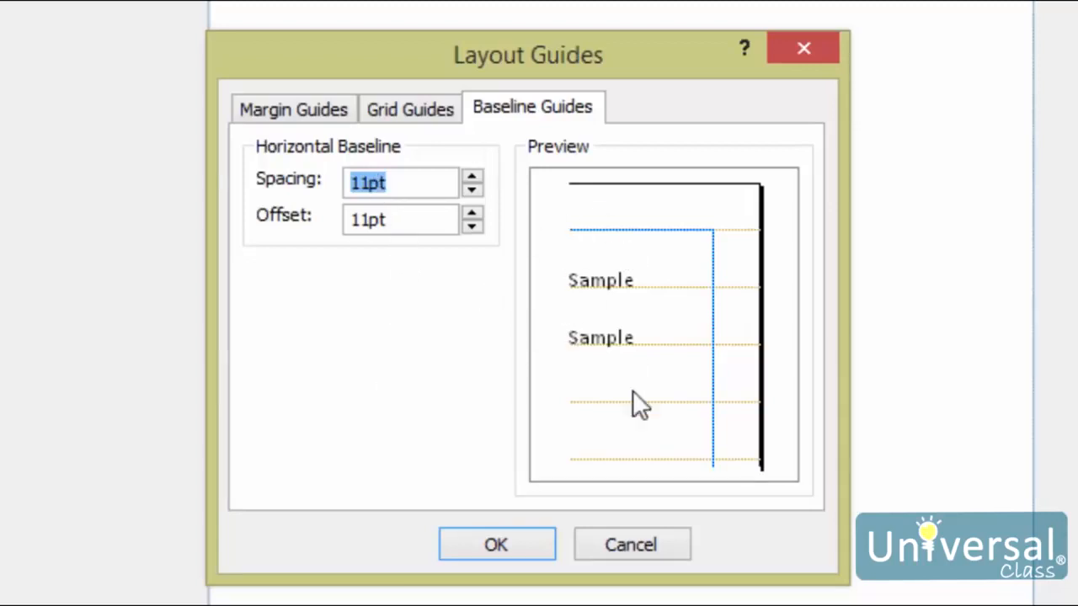
left_click(498, 540)
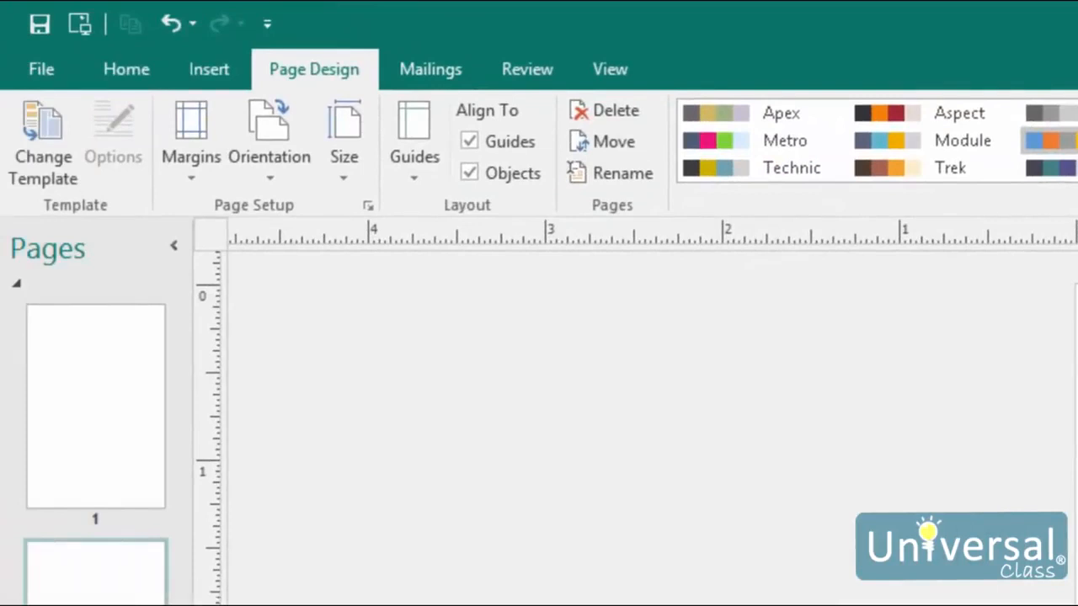
Browse the built-in ruler guide layouts and add a vertical ruler guide to page 2
left_click(421, 171)
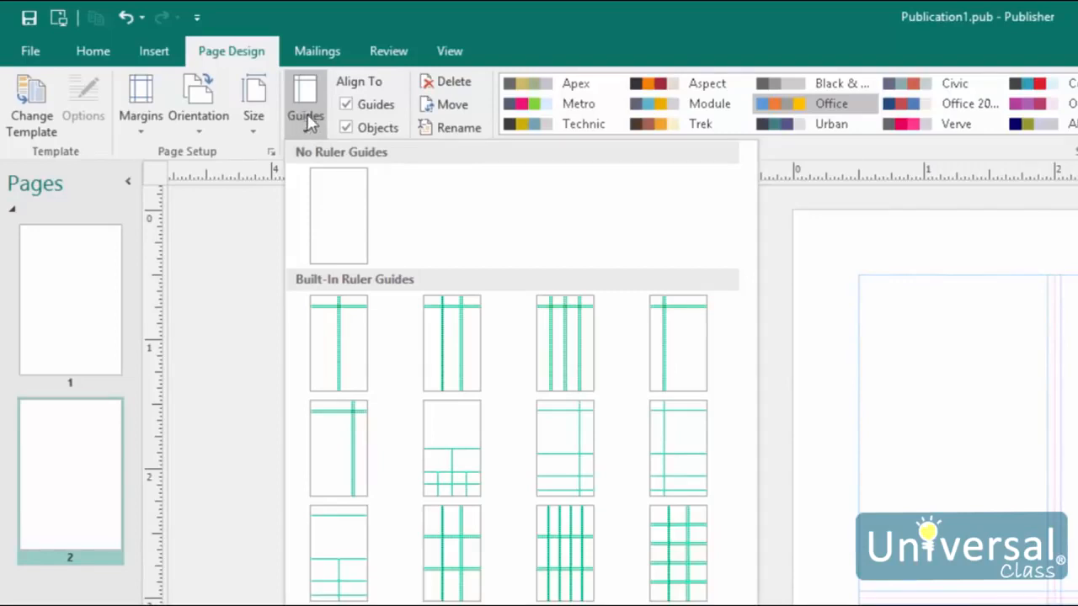
left_click(308, 118)
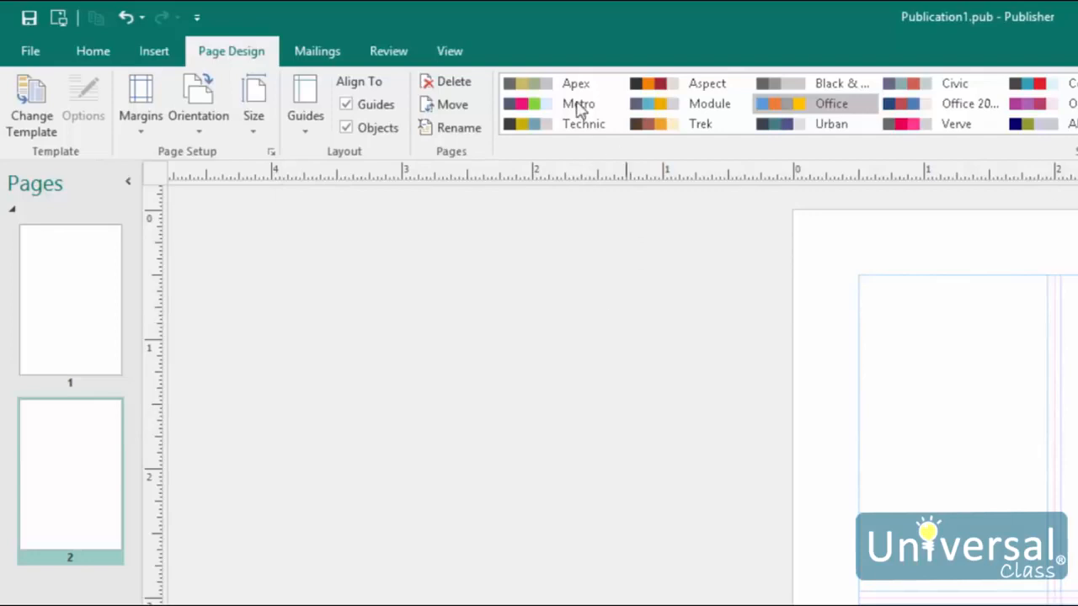
left_click(320, 134)
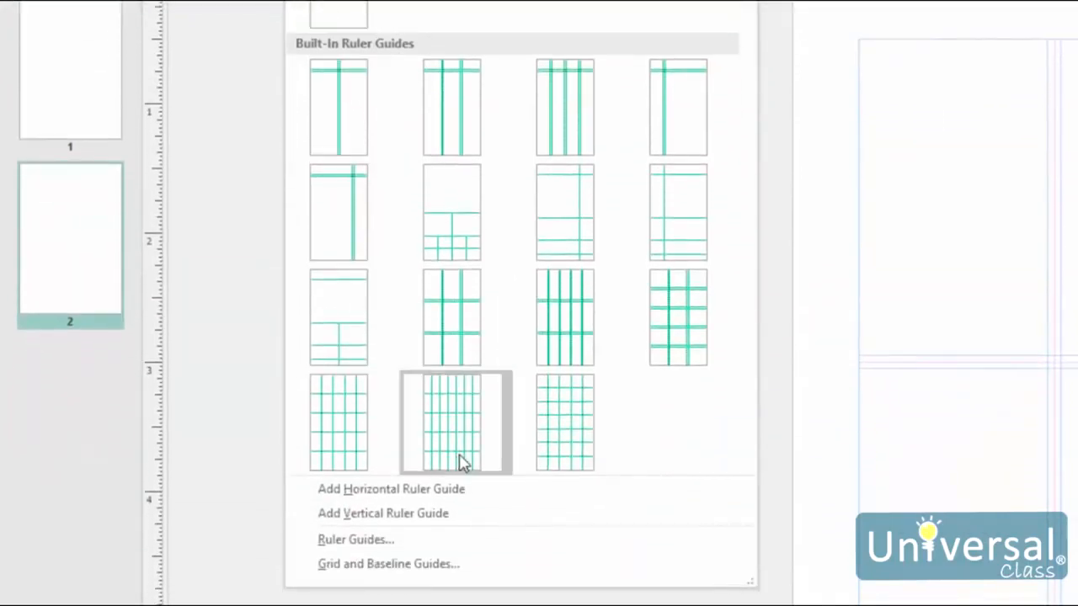
left_click(337, 513)
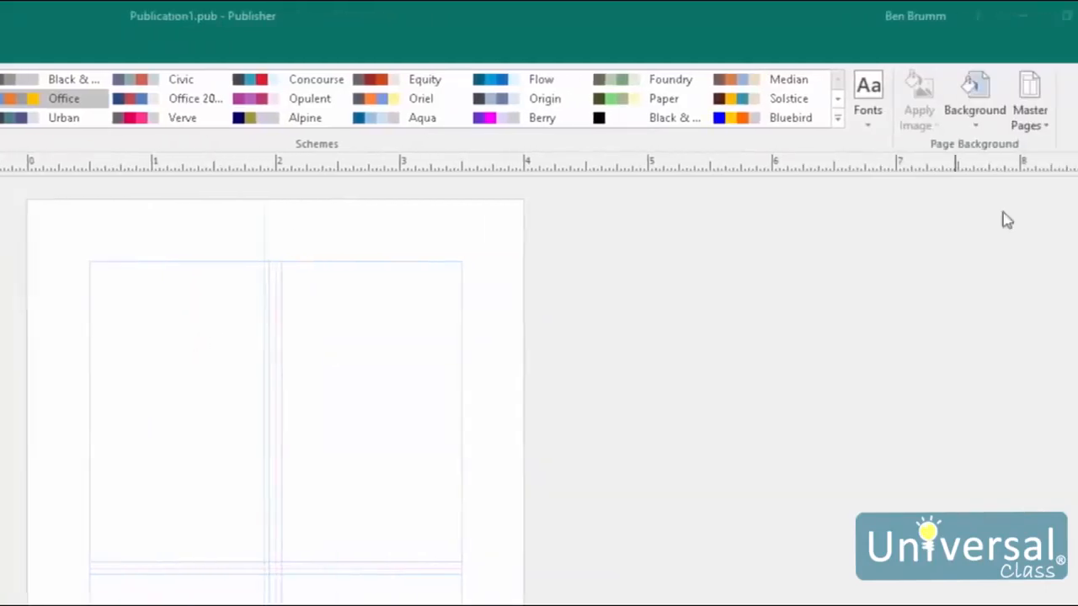
Apply a light blue solid page background, and set a custom solid fill in light gold with 34% transparency
left_click(930, 127)
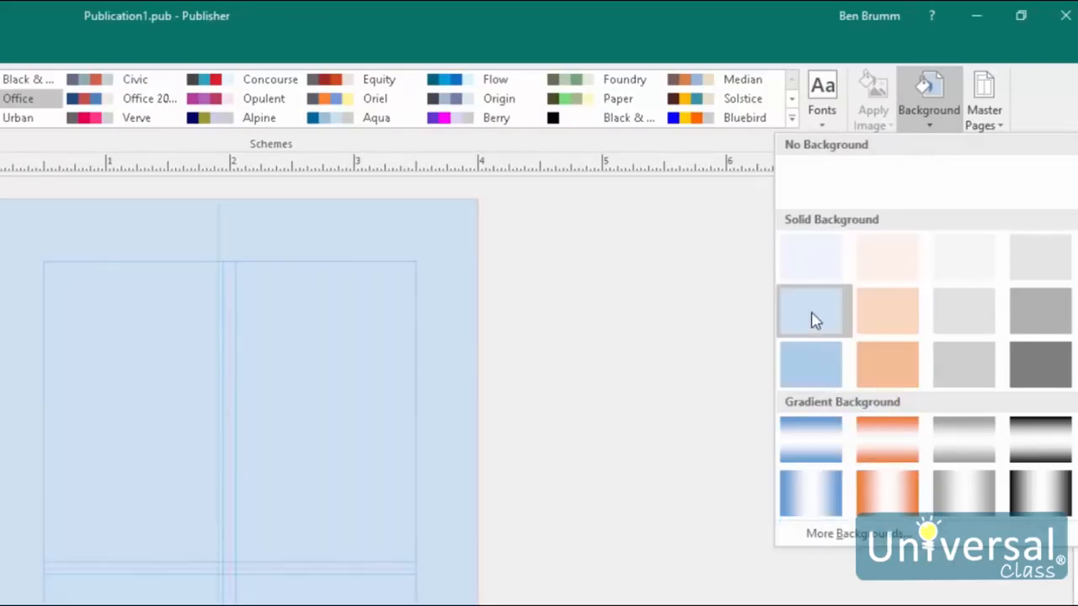
left_click(811, 320)
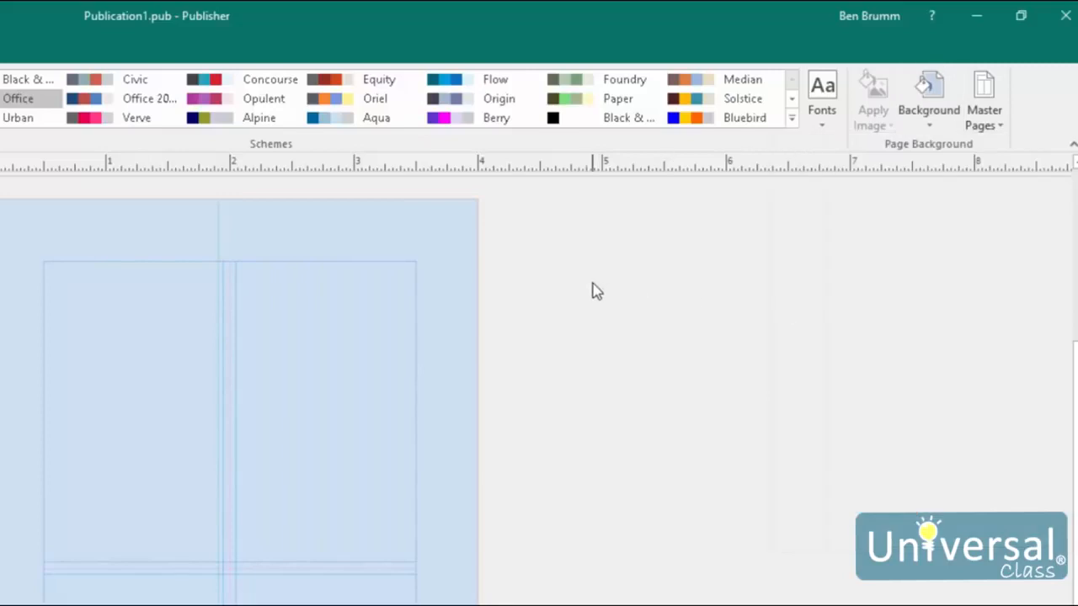
left_click(929, 99)
left_click(694, 456)
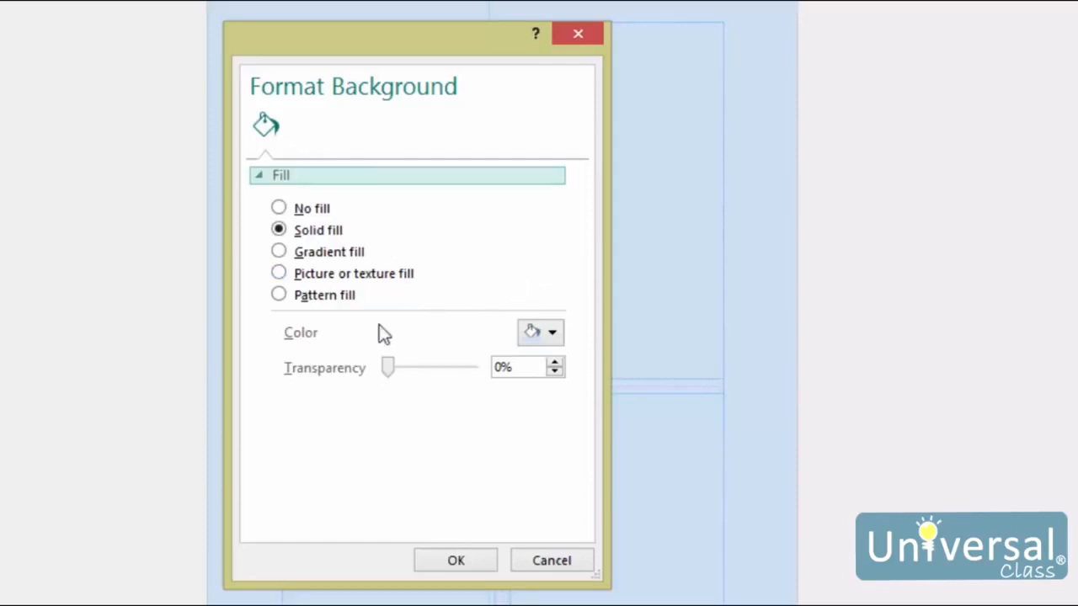
left_click(552, 334)
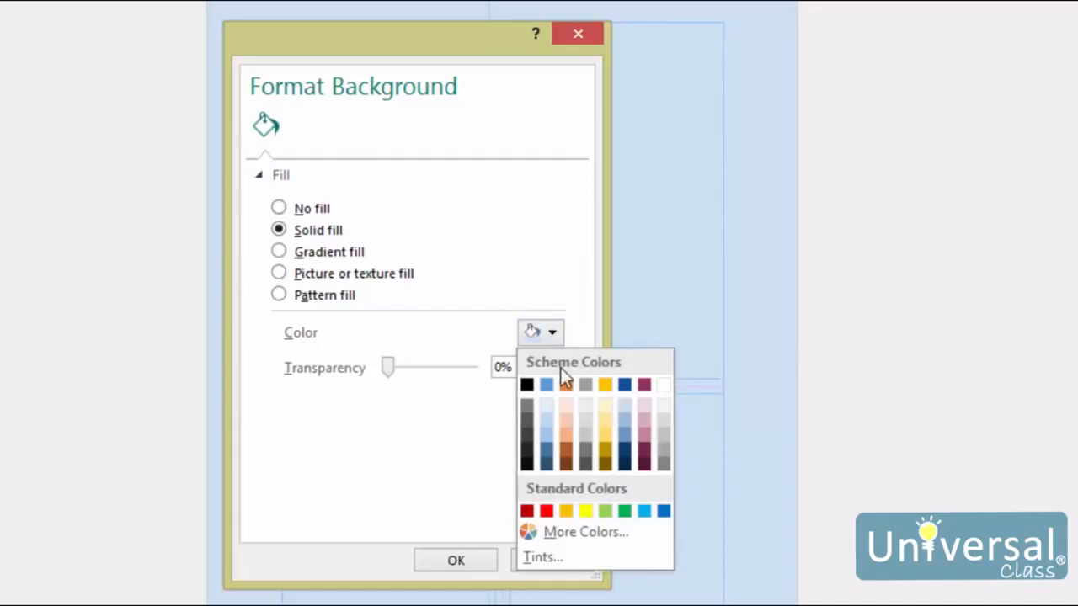
left_click(602, 422)
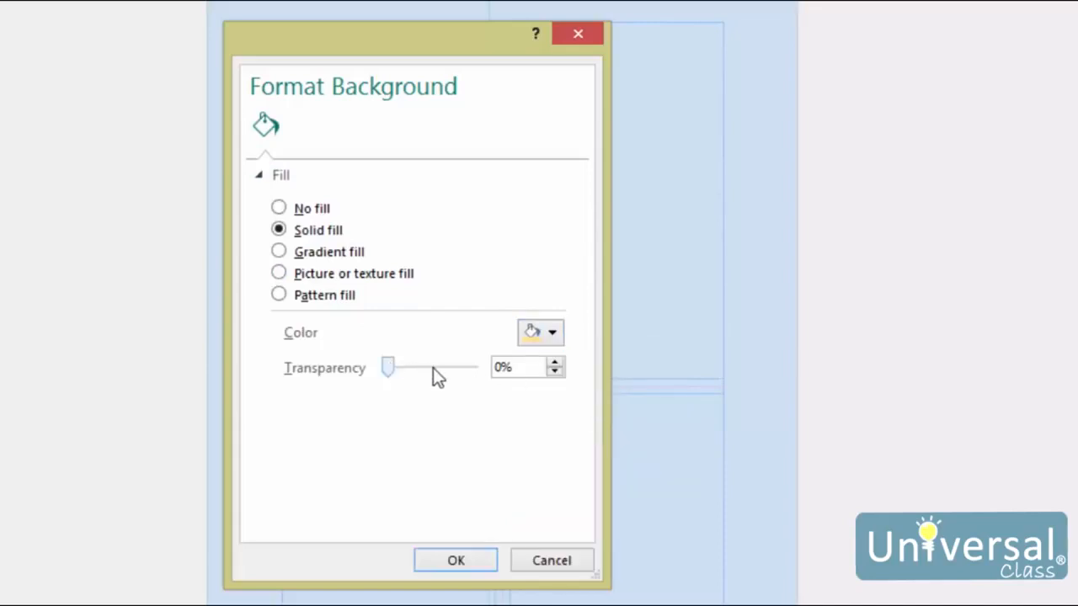
left_click_drag(438, 376, 417, 482)
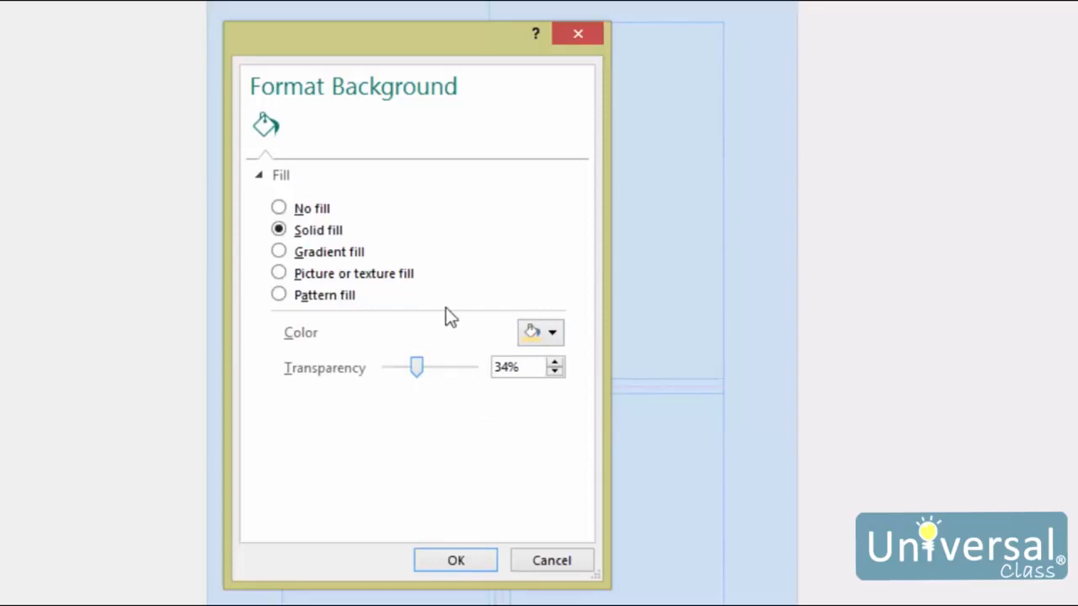
Switch the background to a gradient fill and look through its presets, types and directions, keeping the Linear type
left_click(334, 253)
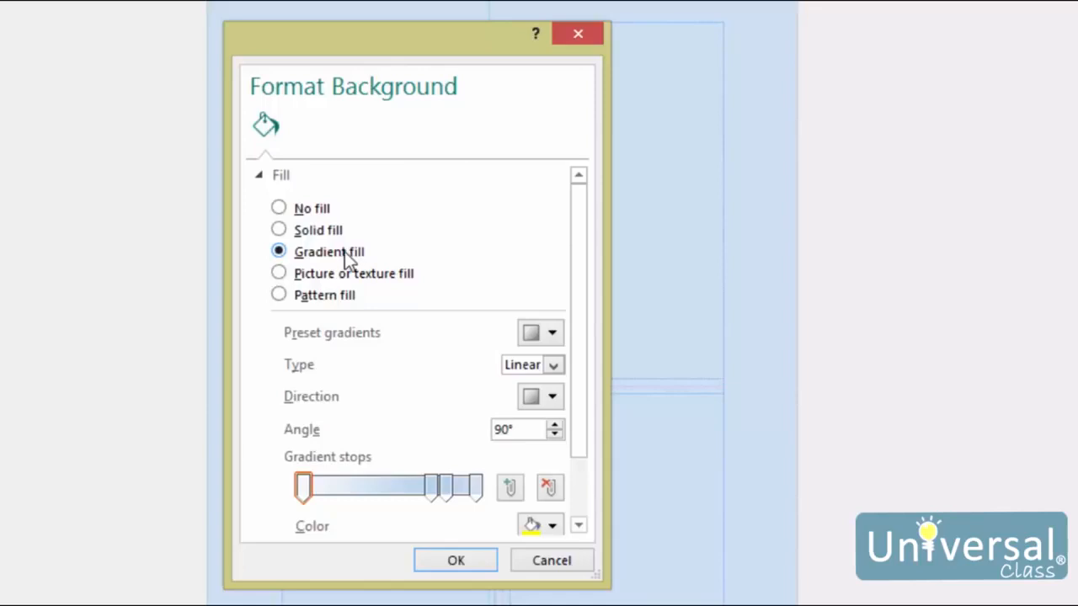
left_click(552, 334)
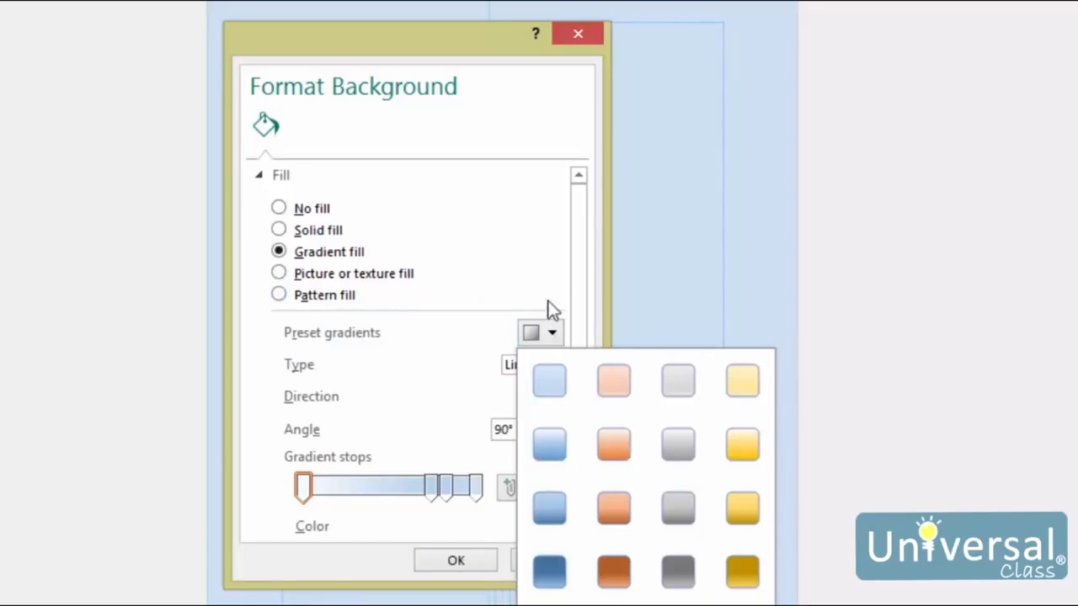
left_click(549, 308)
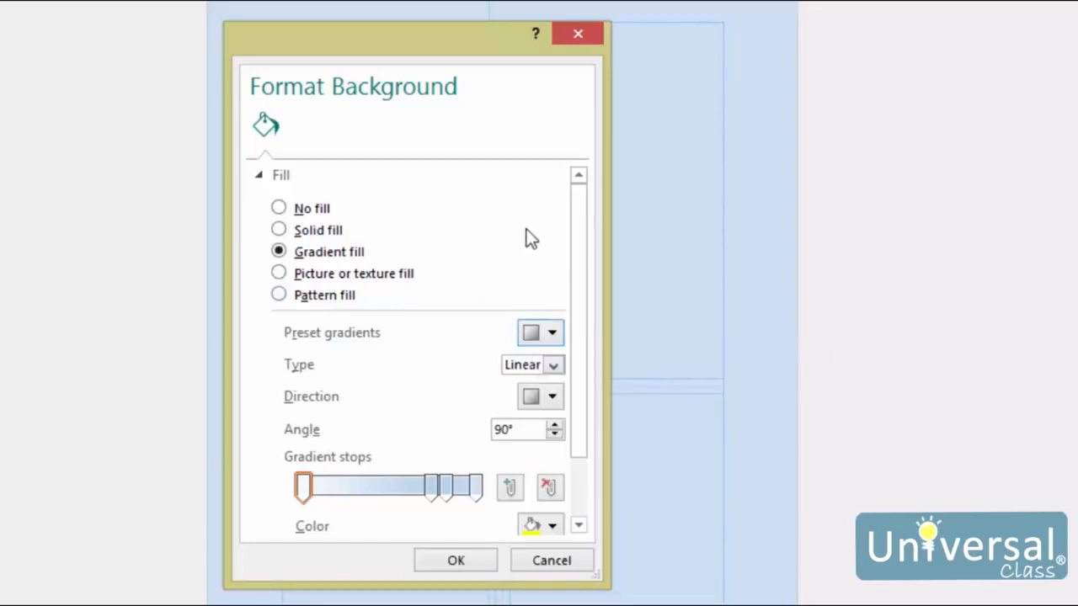
left_click(543, 367)
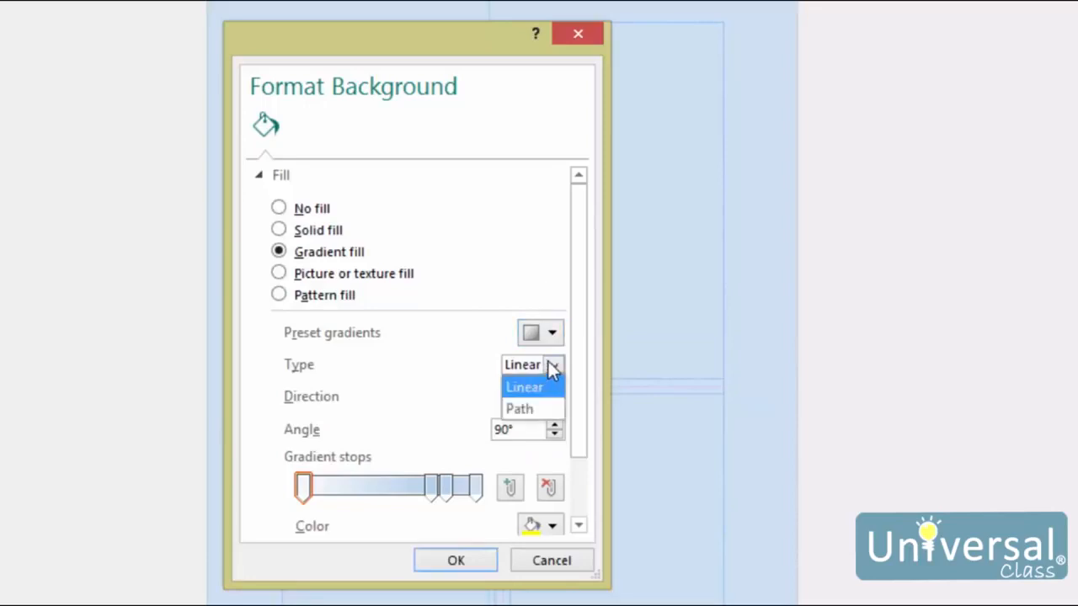
left_click(554, 366)
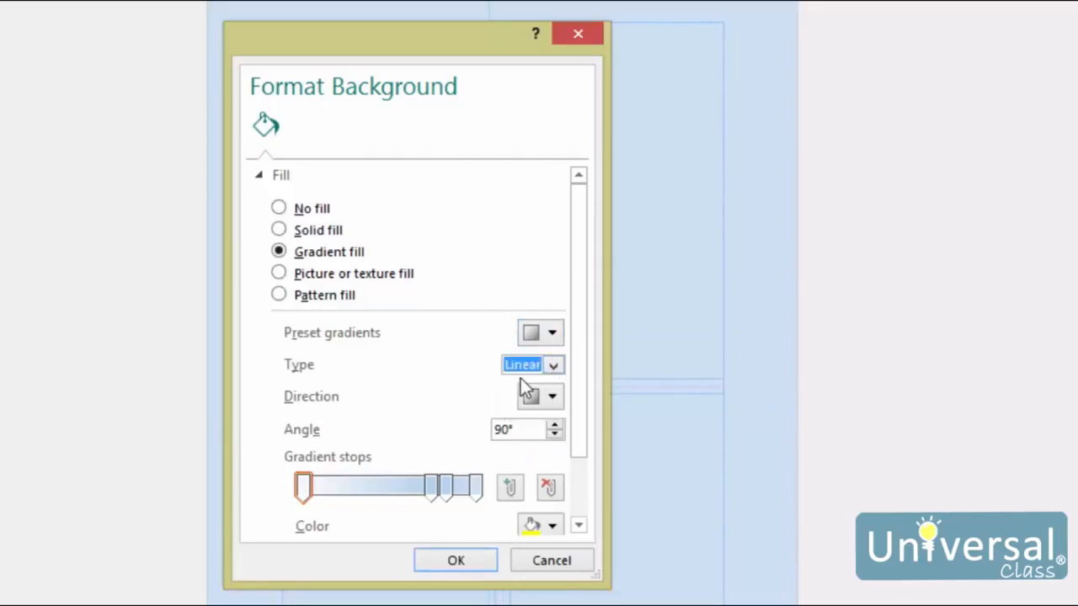
left_click(550, 396)
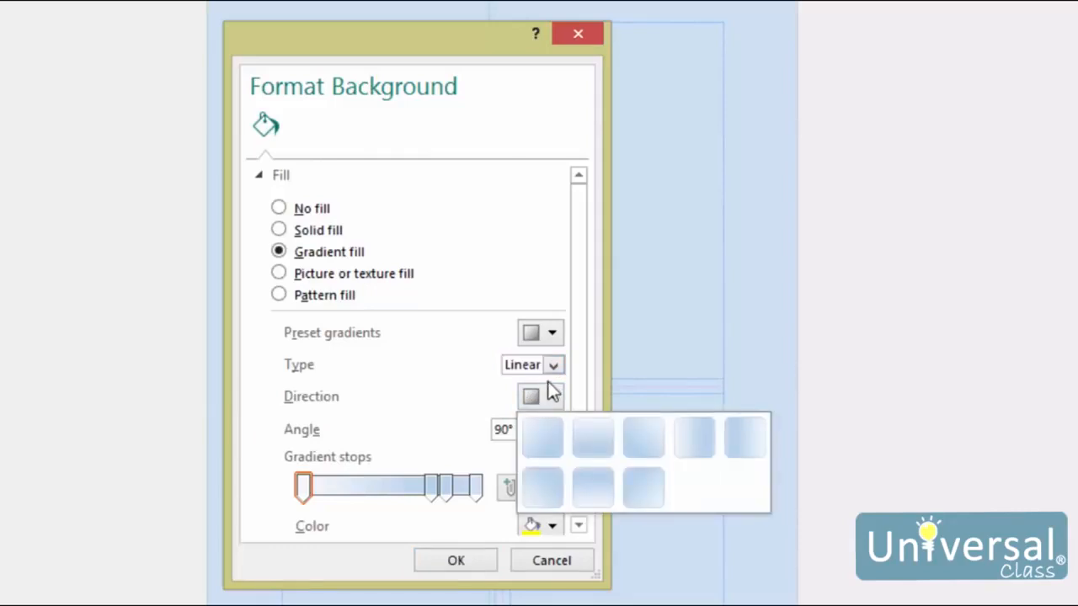
left_click(447, 396)
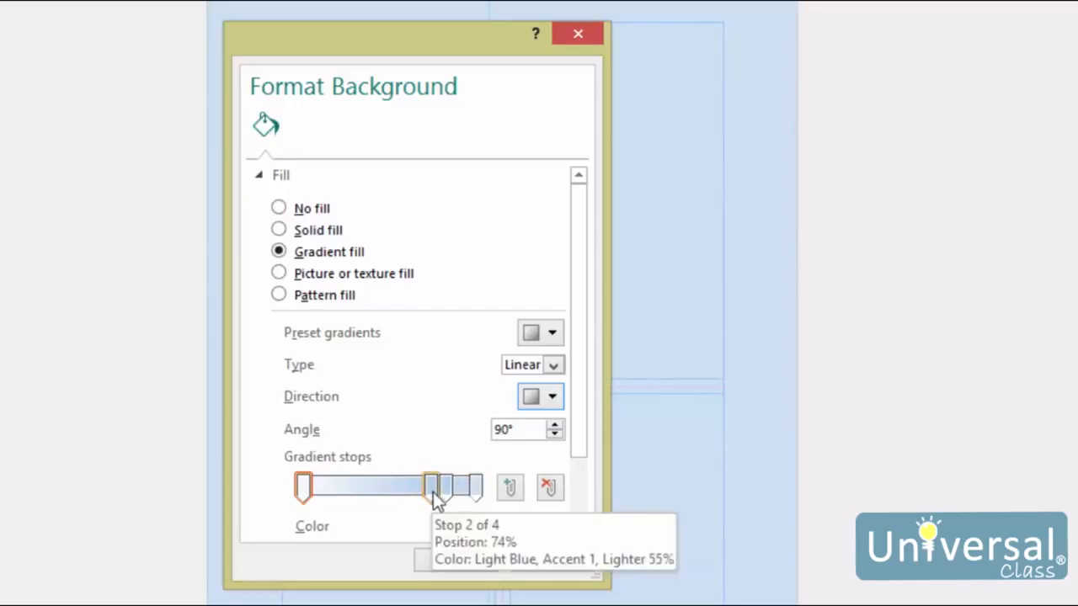
Move the second gradient stop to the 31% position and apply the gradient background
left_click_drag(436, 496, 360, 487)
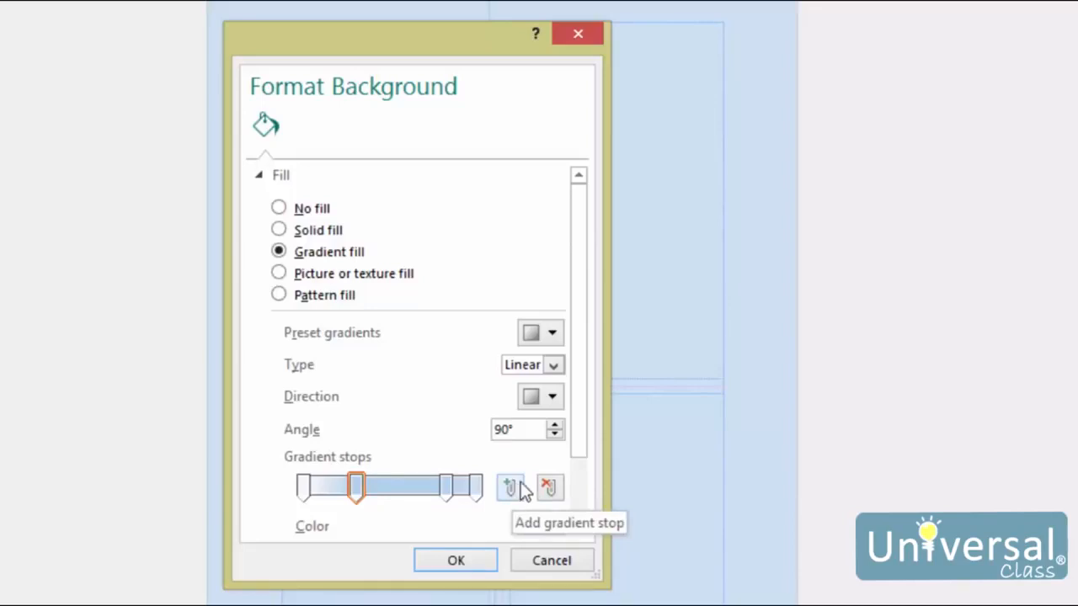
left_click_drag(583, 418, 569, 490)
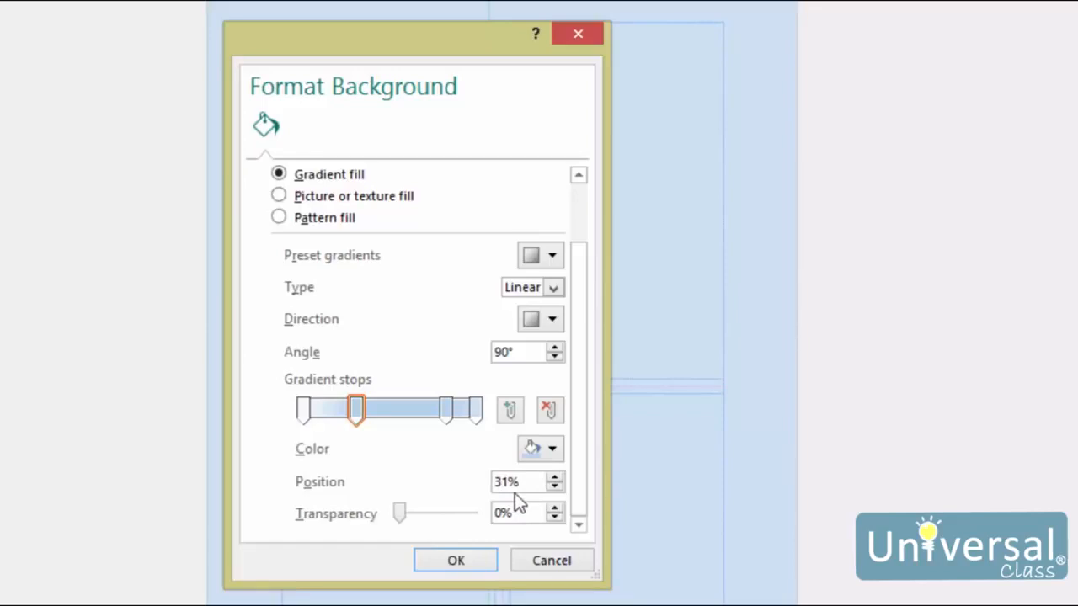
left_click(449, 561)
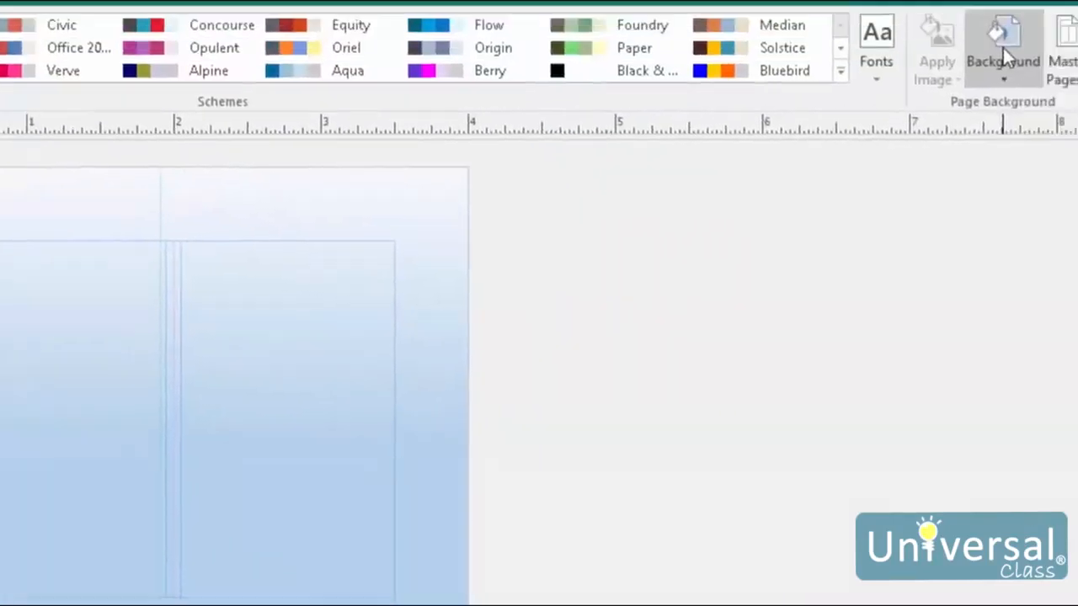
Replace the page background with a pattern fill, using the third diagonal stripe pattern in the third row
left_click(1003, 48)
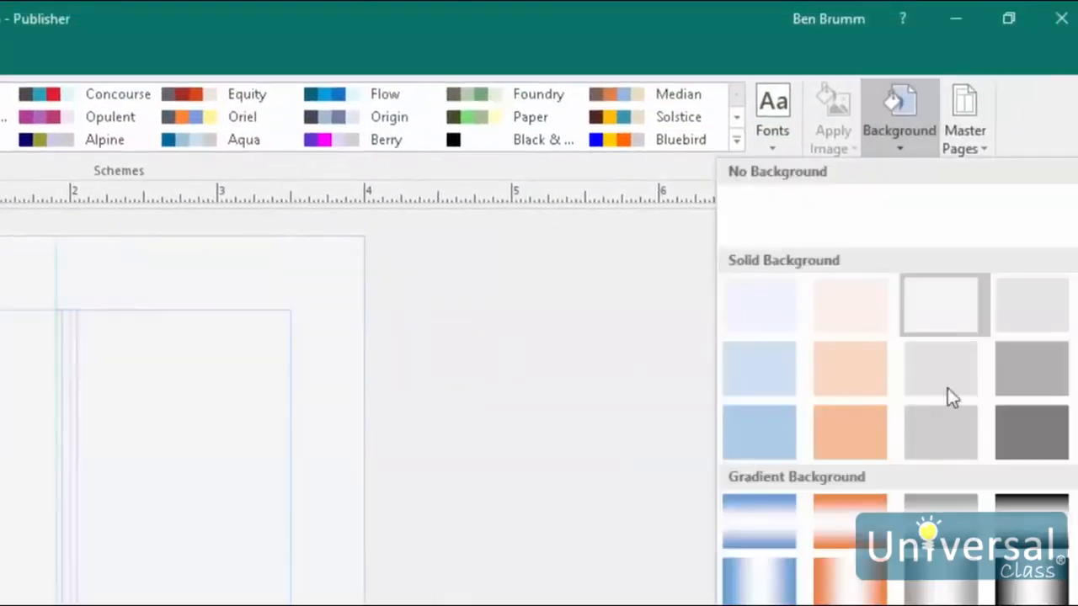
left_click(894, 101)
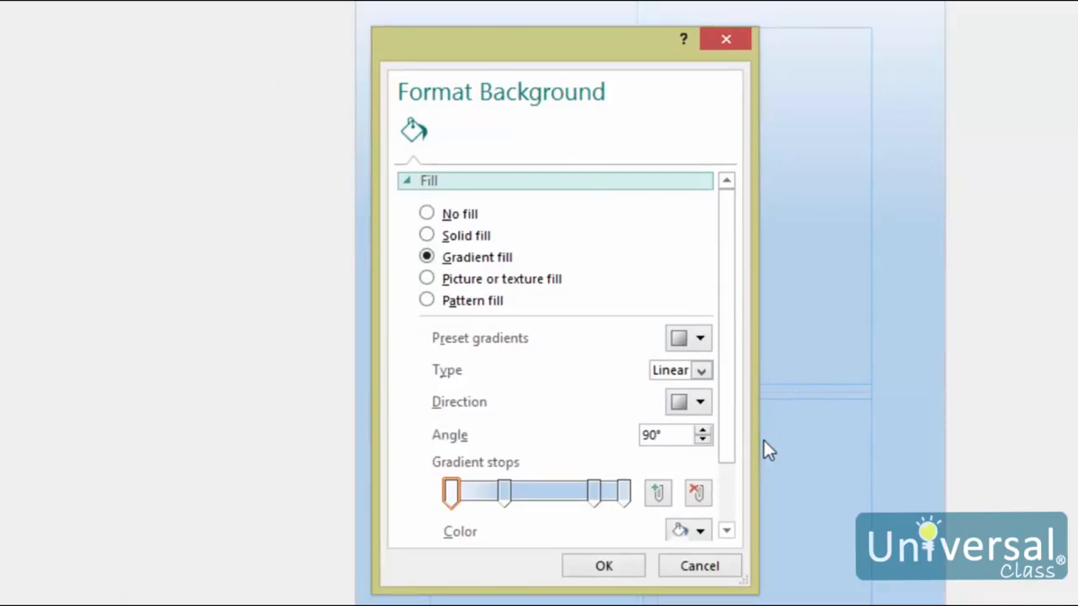
left_click(475, 302)
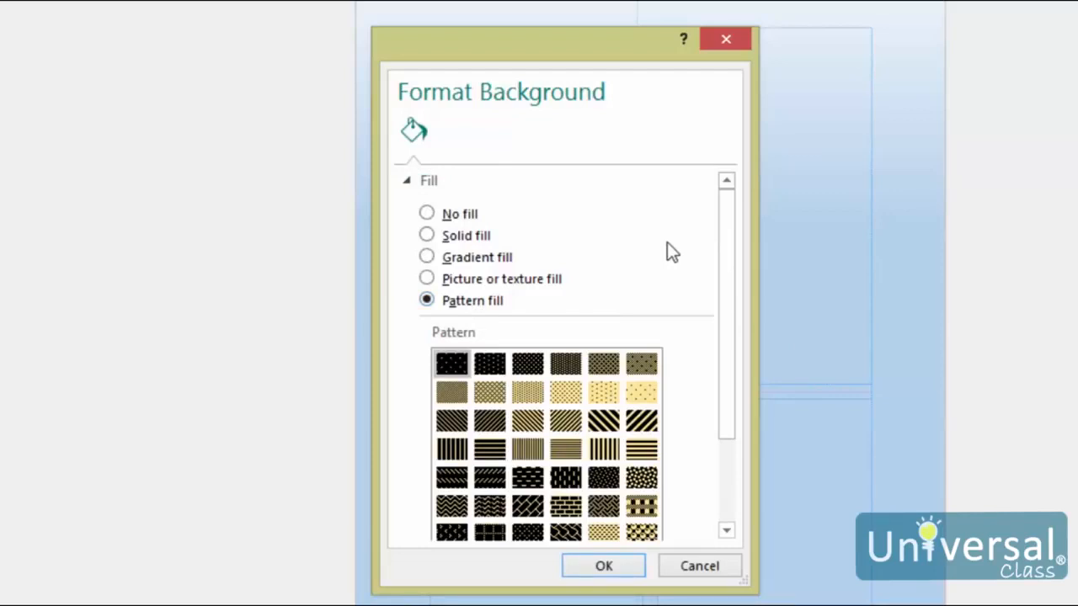
left_click(536, 430)
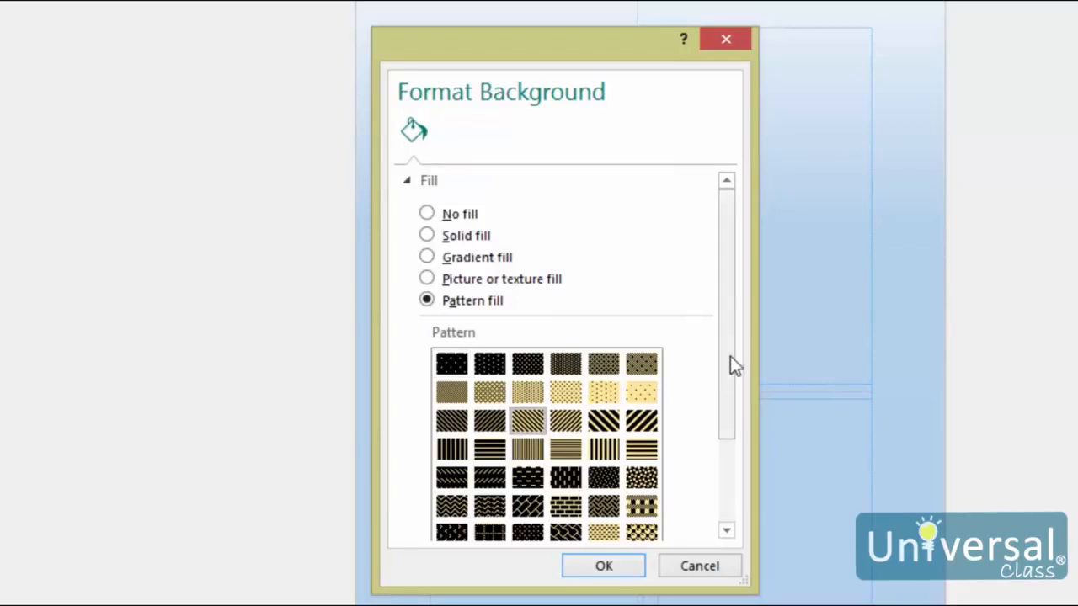
left_click_drag(730, 356, 730, 472)
left_click(629, 565)
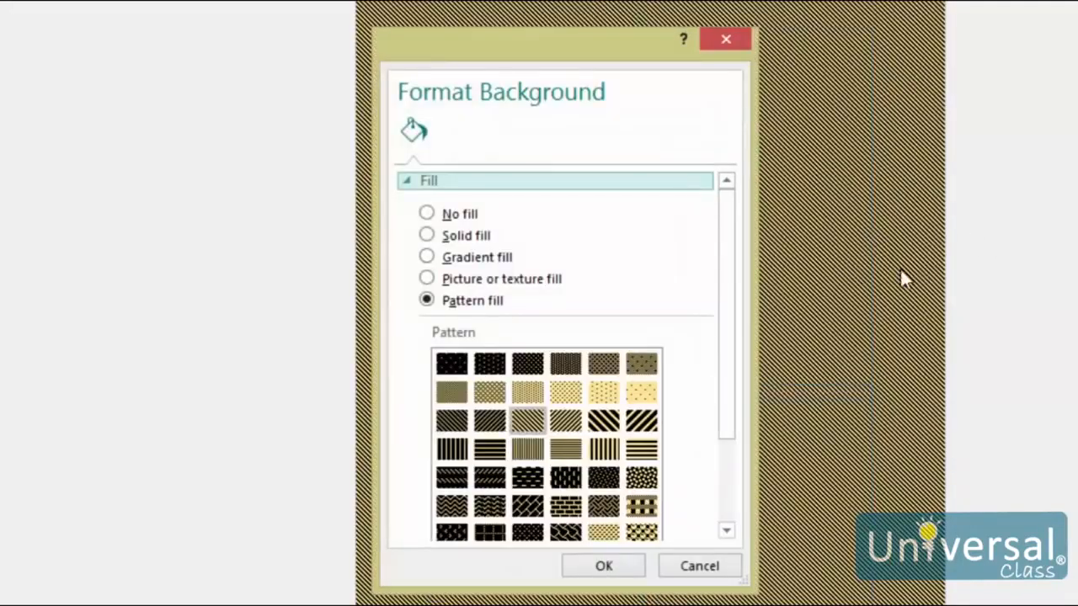
Apply a crumpled brown paper texture fill with 23% transparency as the page background
left_click(515, 280)
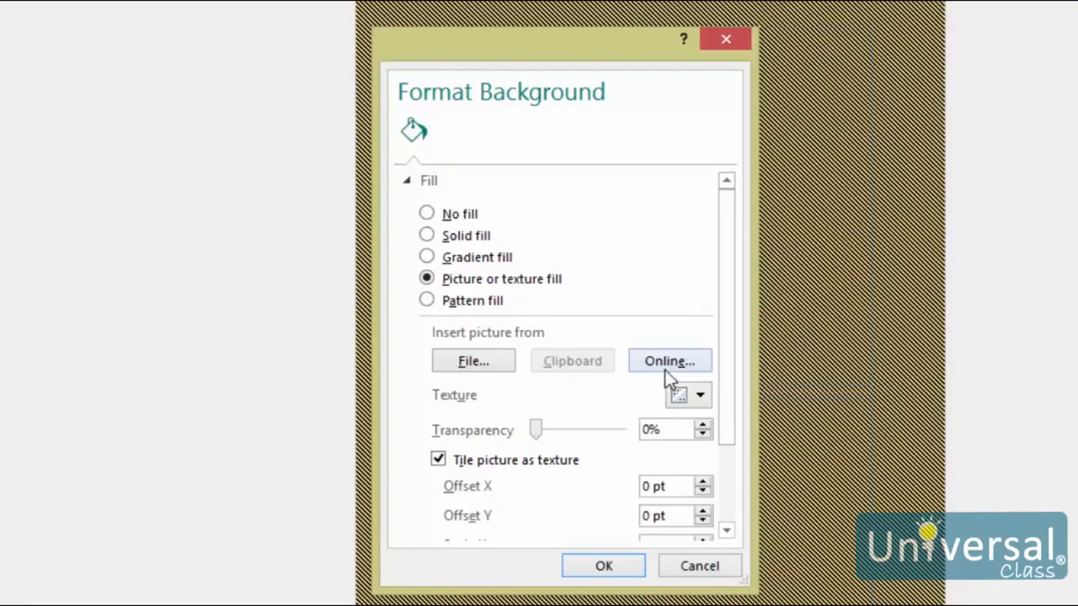
left_click(700, 395)
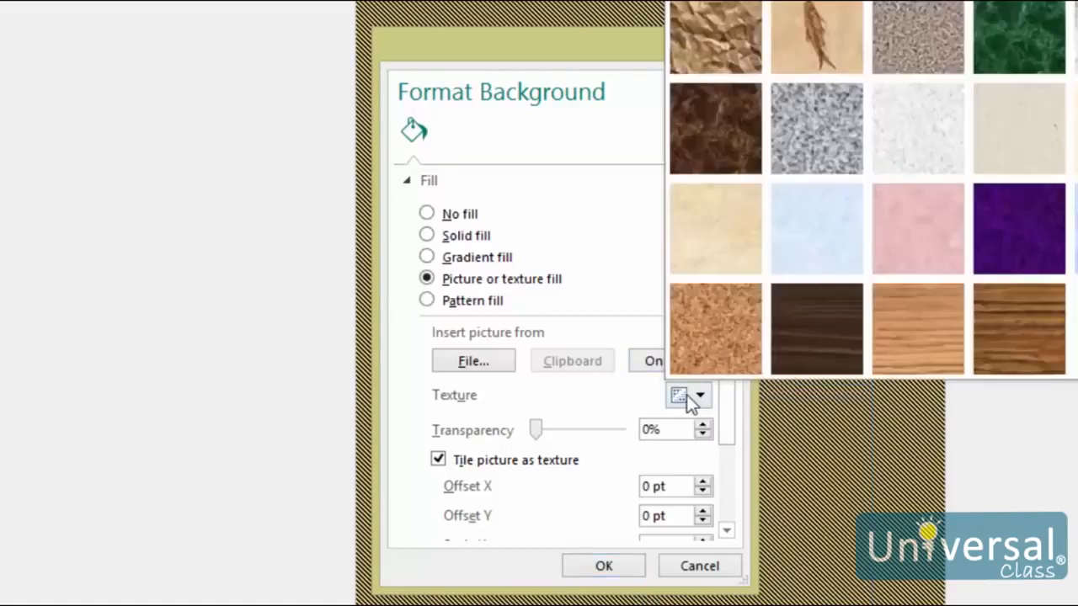
left_click(708, 39)
left_click_drag(736, 341, 736, 422)
mouse_move(537, 322)
left_mouse_down()
mouse_move(577, 327)
mouse_move(554, 322)
left_mouse_up()
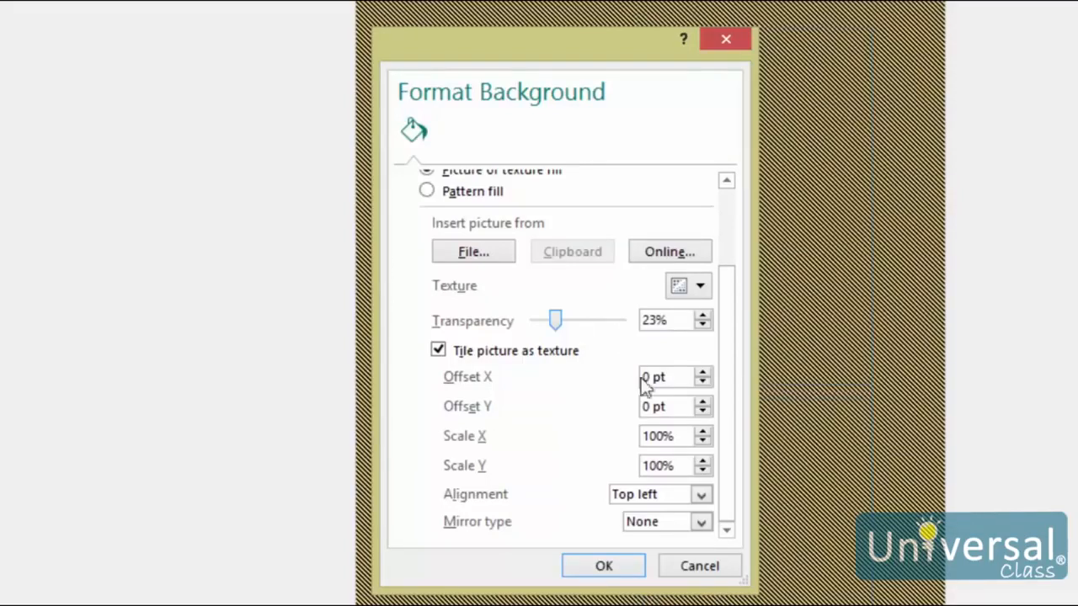
left_click(838, 351)
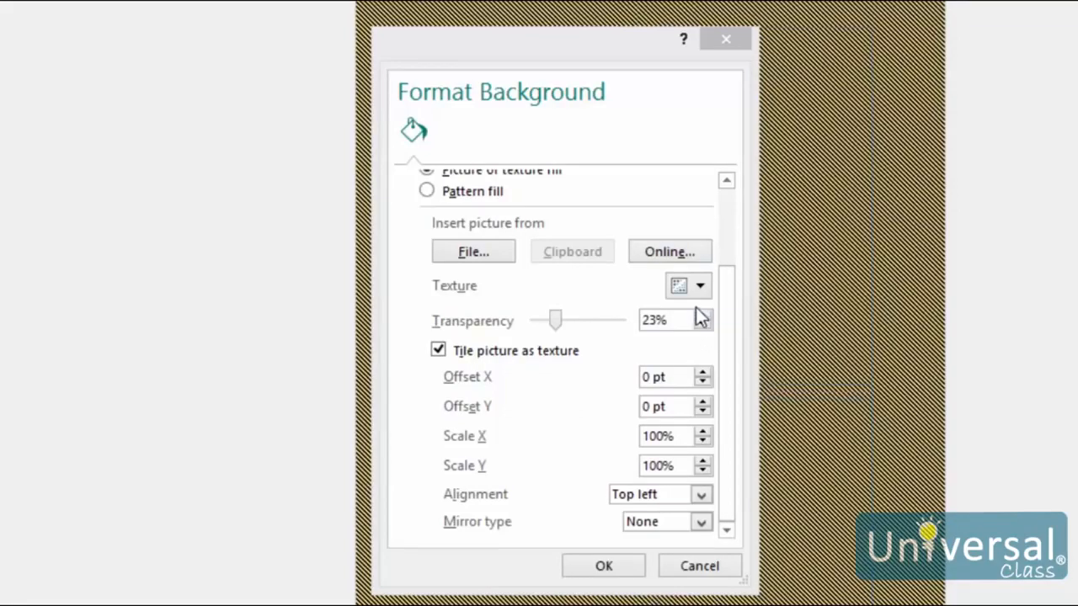
left_click(602, 567)
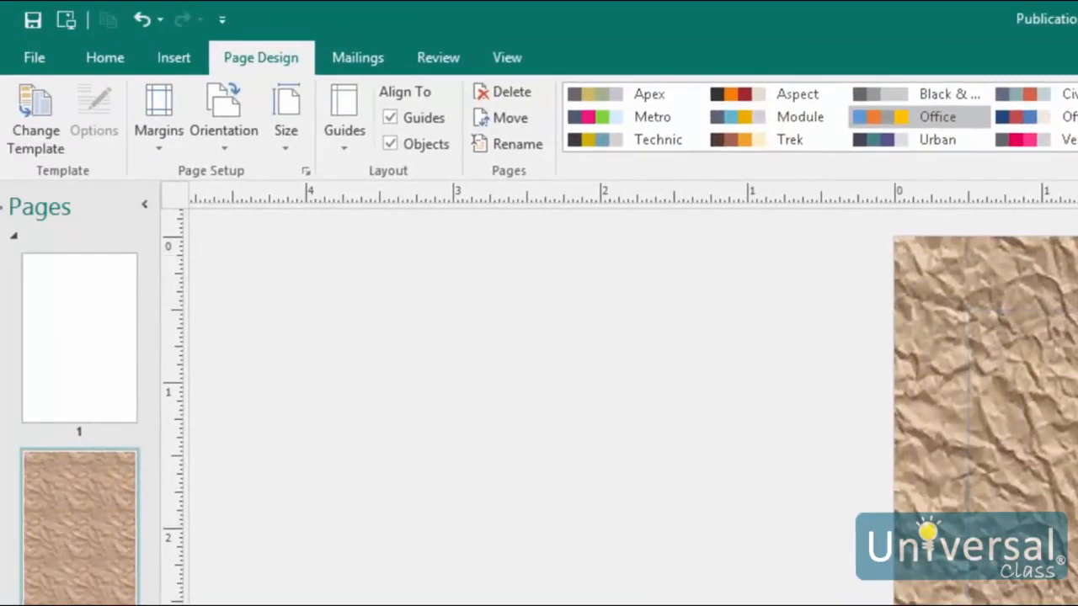
Switch to master page editing and add a two-page master with page ID B and the description Master Page B
left_click(511, 65)
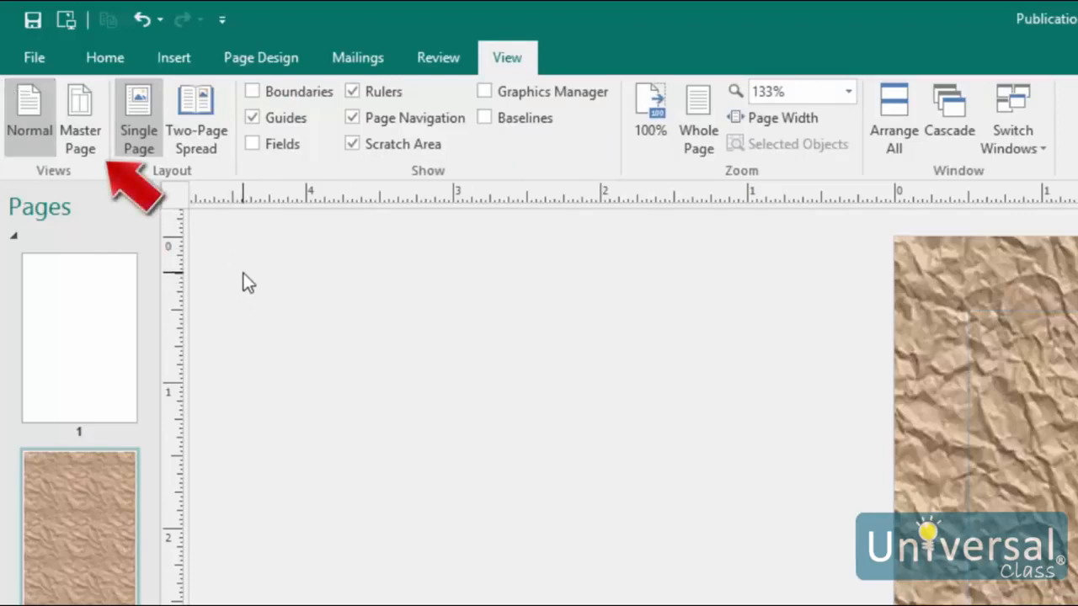
left_click(94, 126)
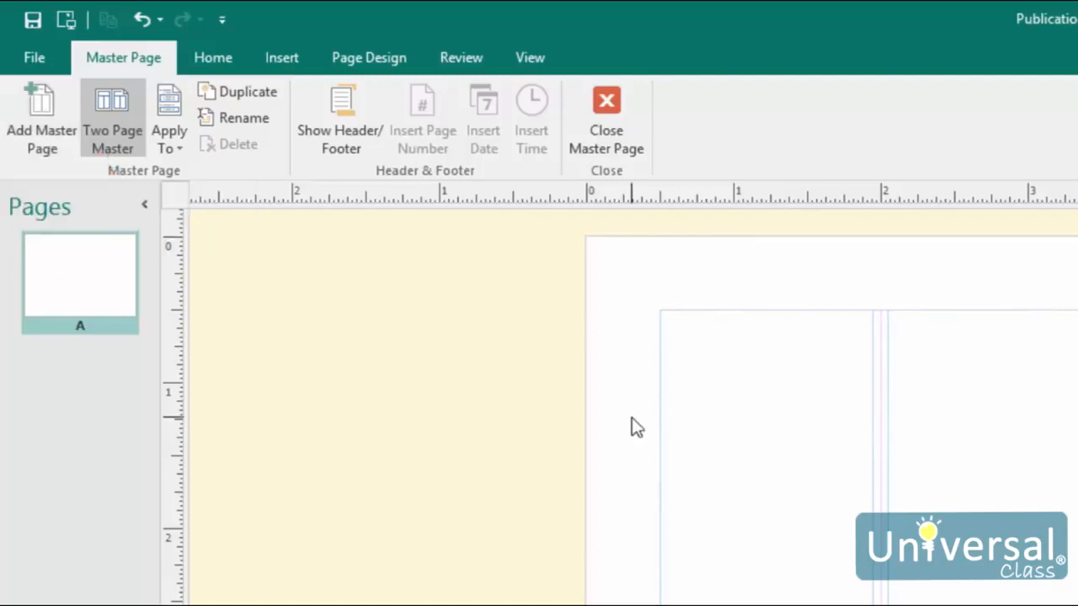
left_click(4, 148)
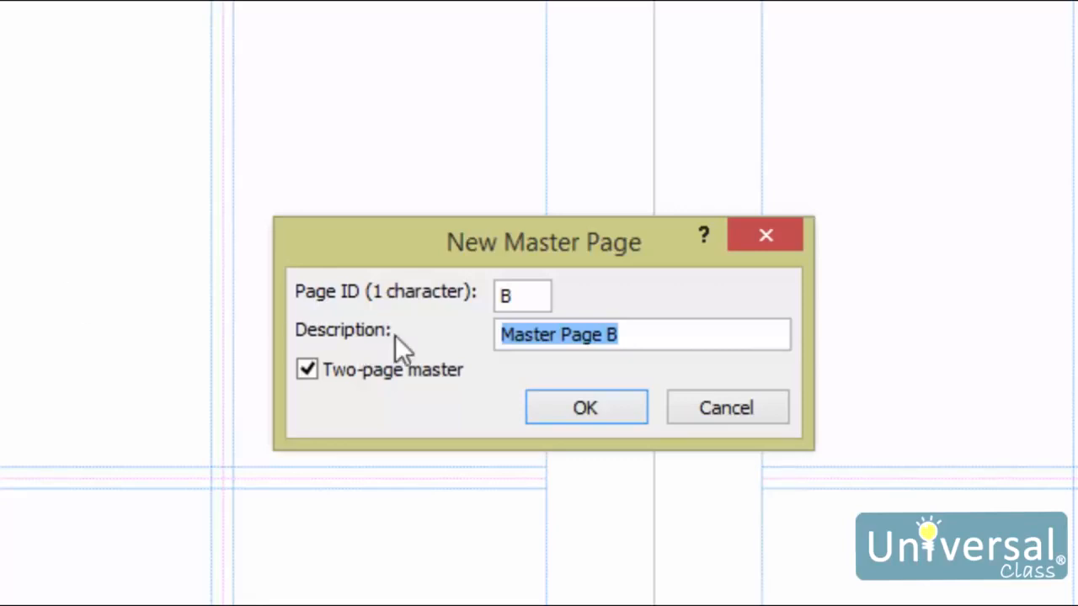
left_click(577, 417)
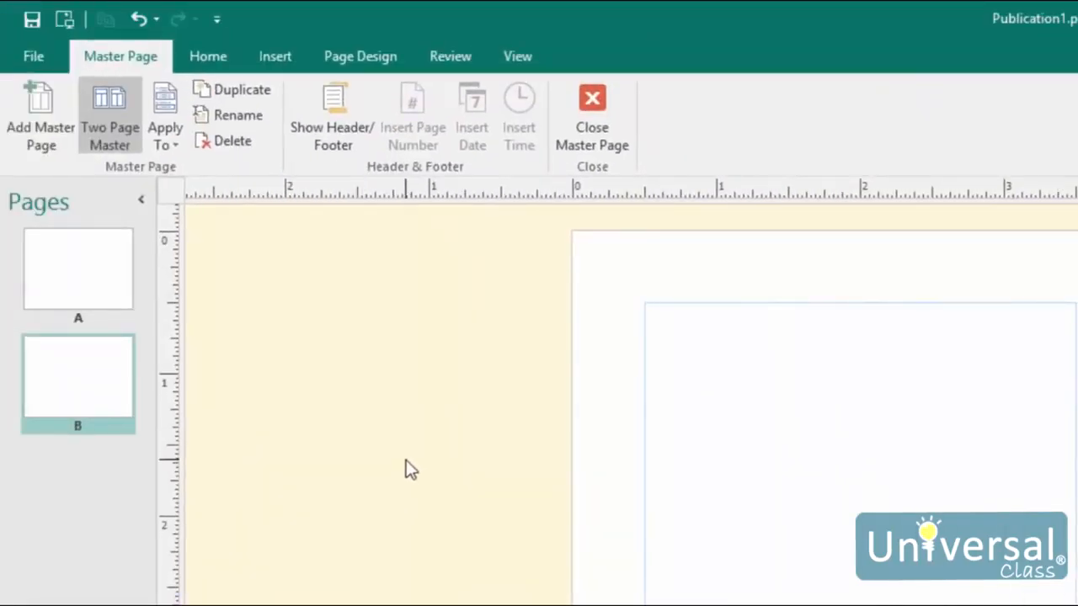
Insert a duplicate of master page B
right_click(79, 506)
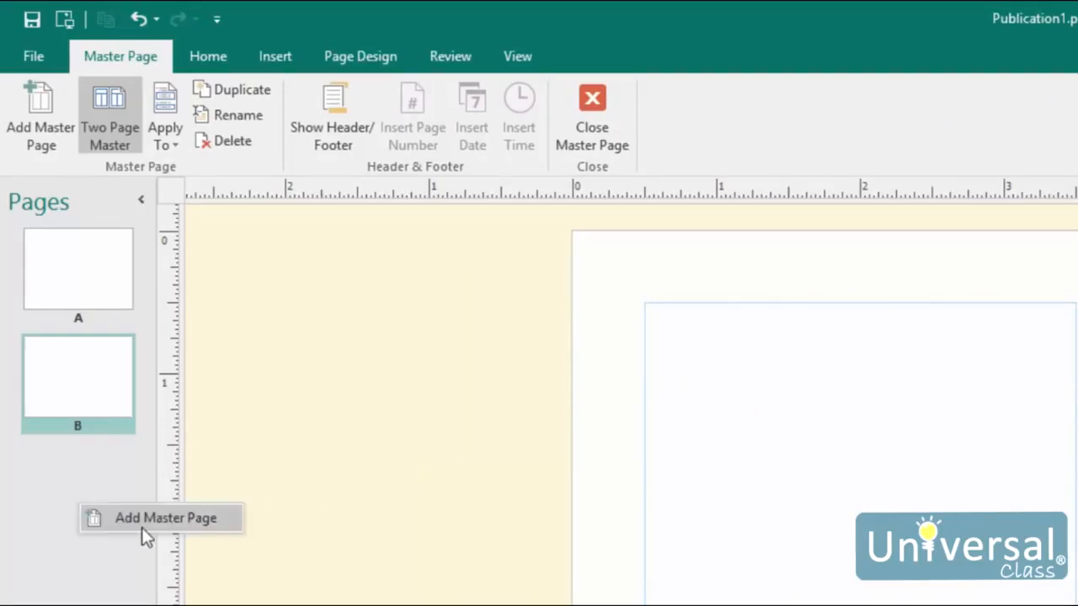
left_click(63, 484)
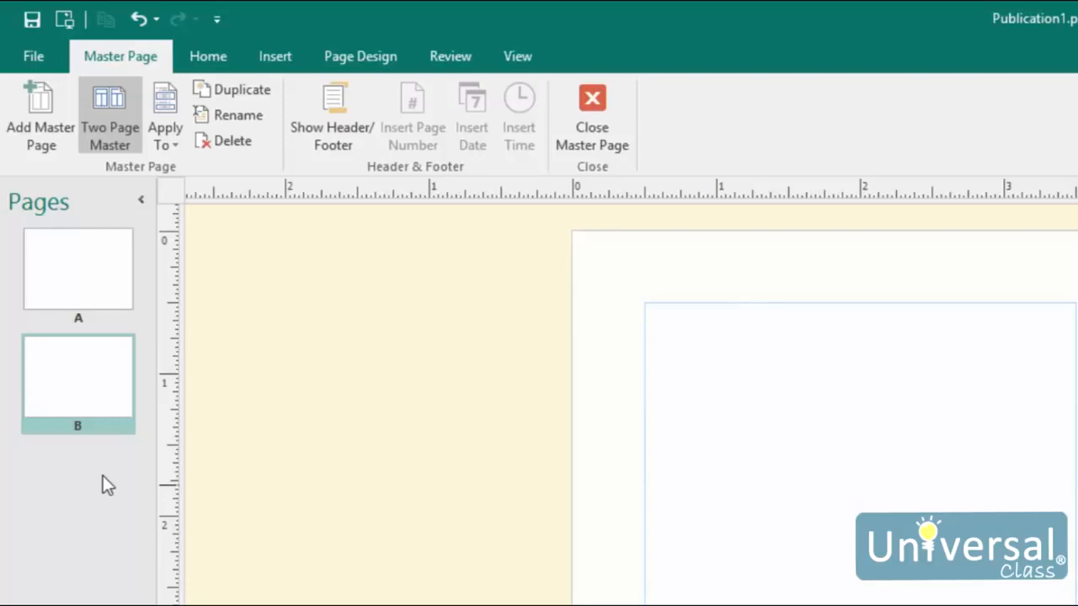
right_click(67, 368)
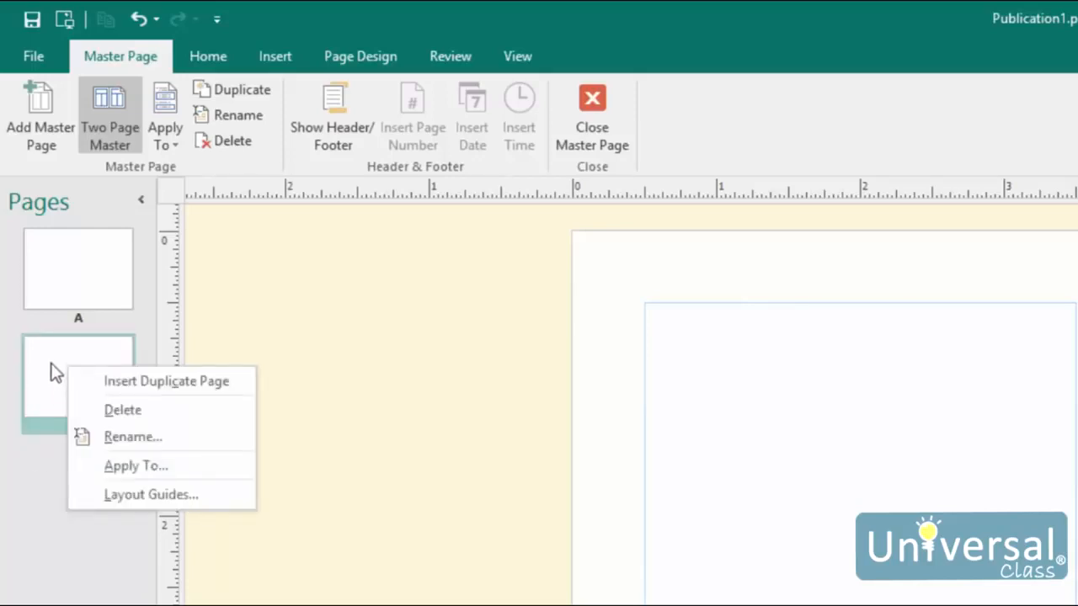
left_click(185, 381)
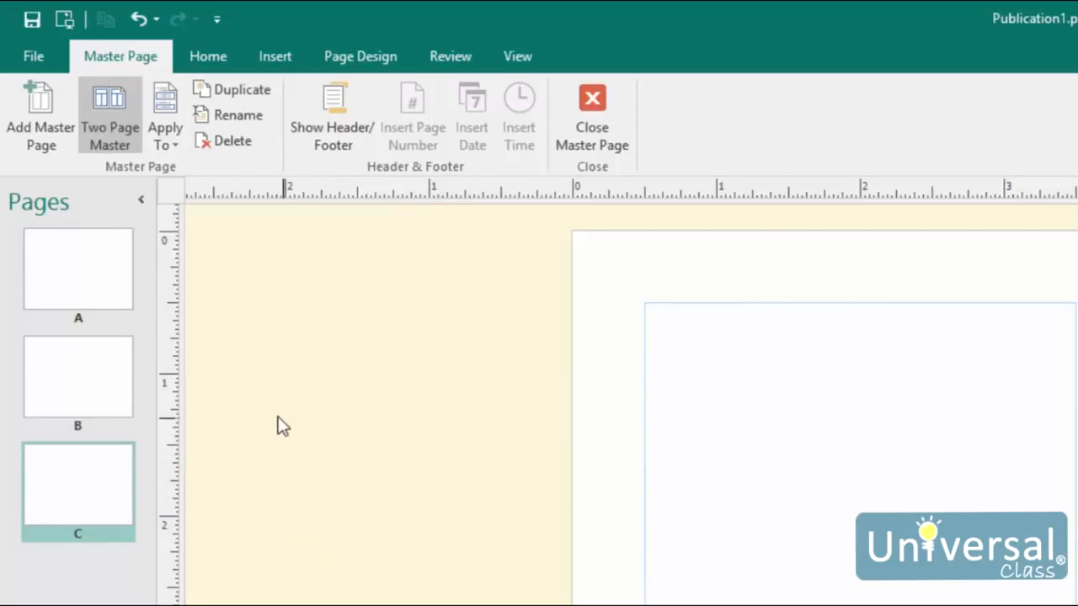
Apply the duplicated master page C to the current page only and leave master page editing
left_click(181, 146)
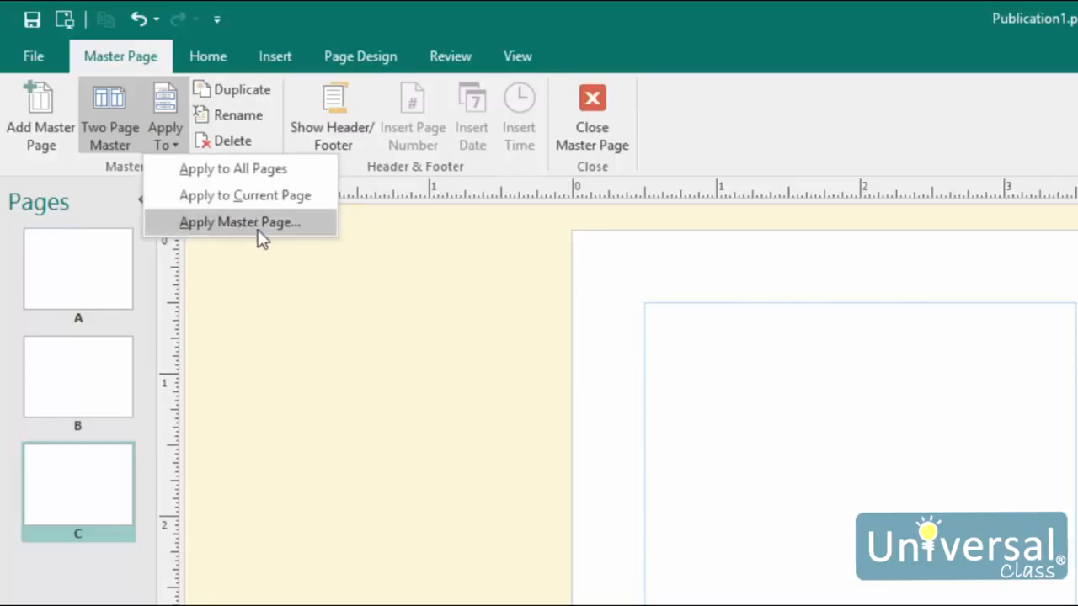
left_click(283, 229)
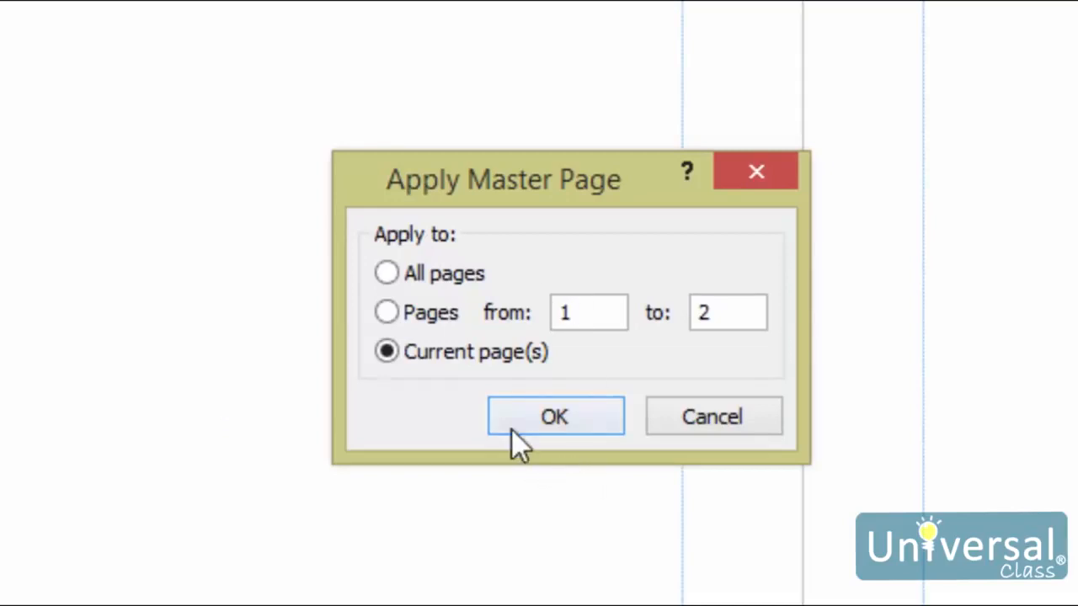
left_click(539, 421)
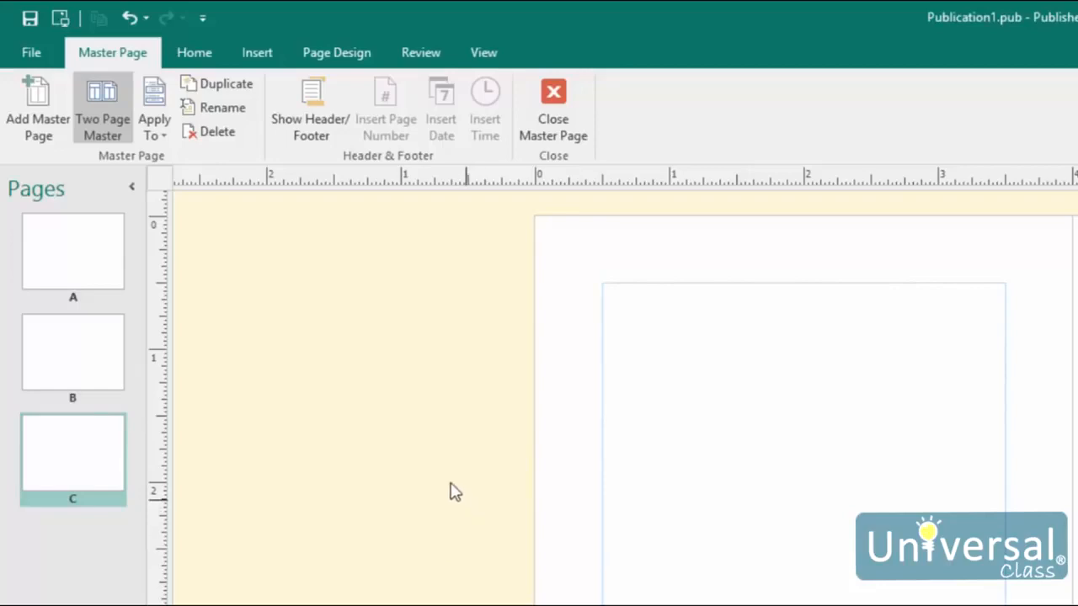
left_click(554, 105)
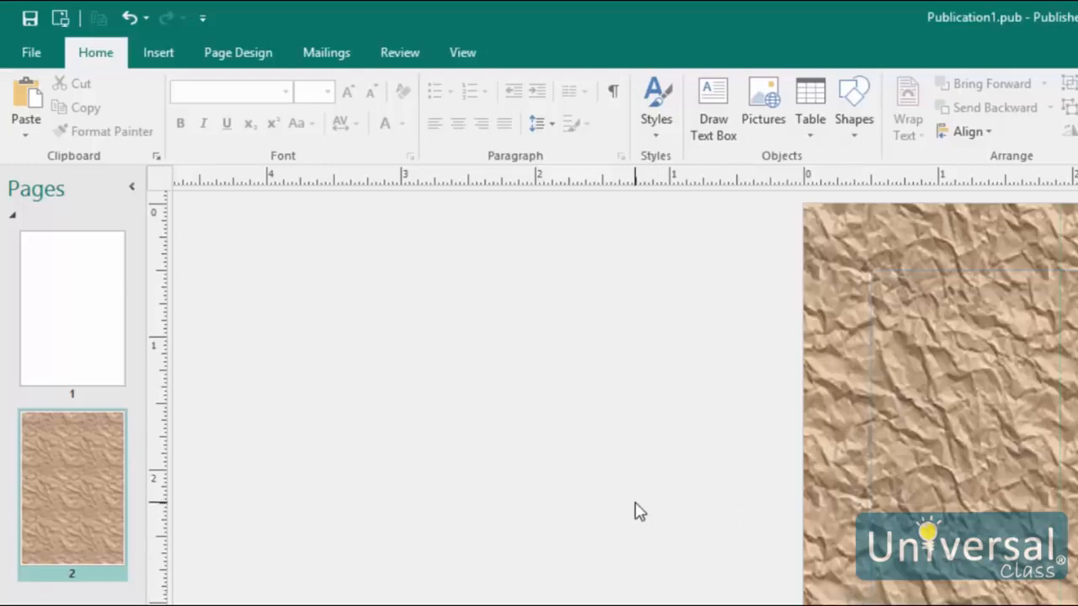
Assign Master Page A to page 2, the page with the crumpled paper background
left_click(233, 53)
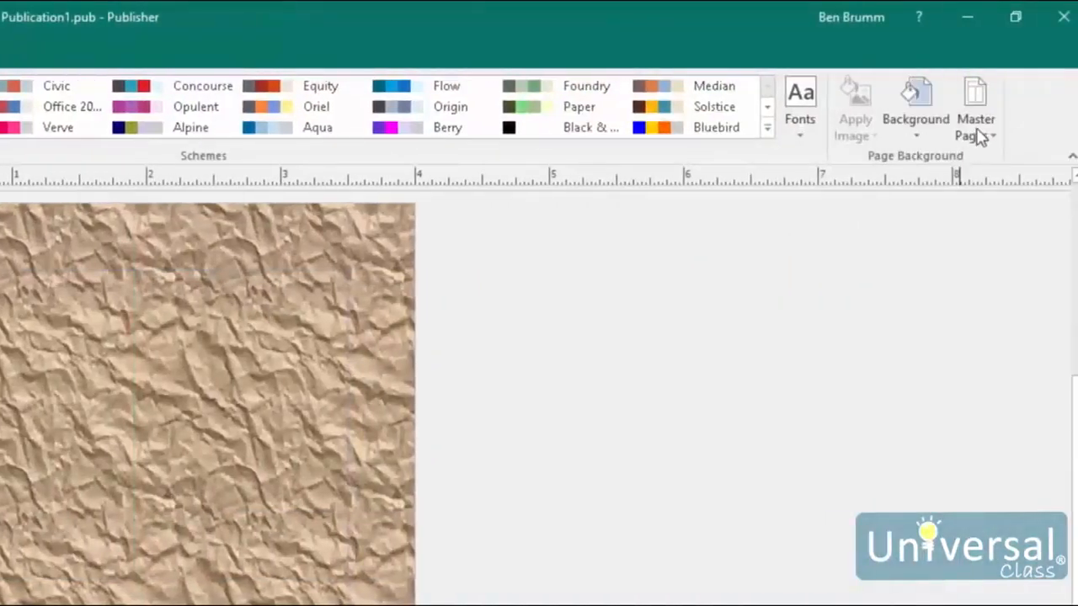
left_click(980, 138)
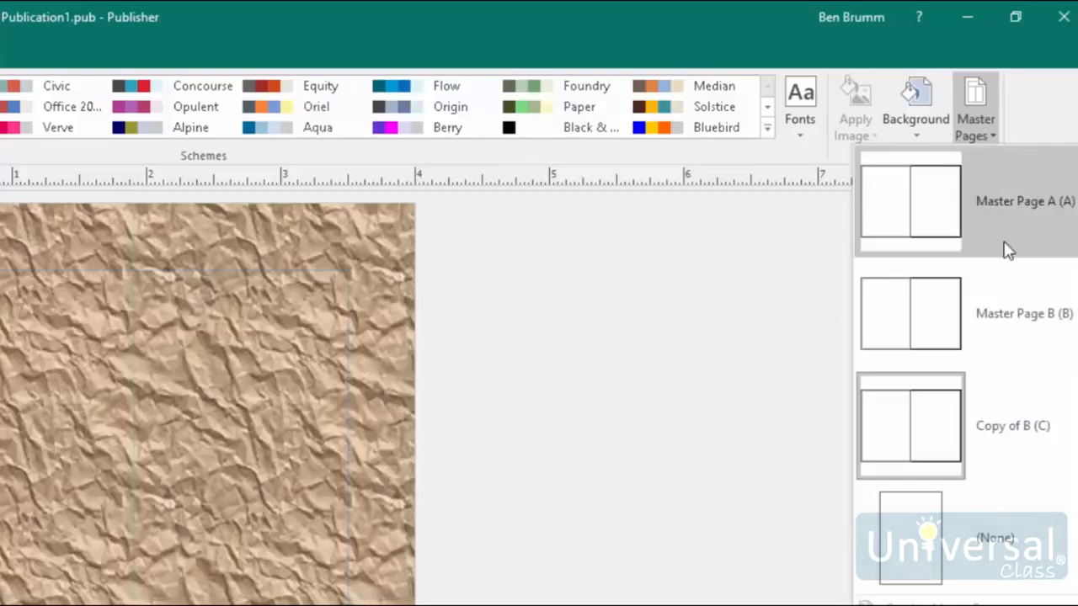
left_click(1024, 223)
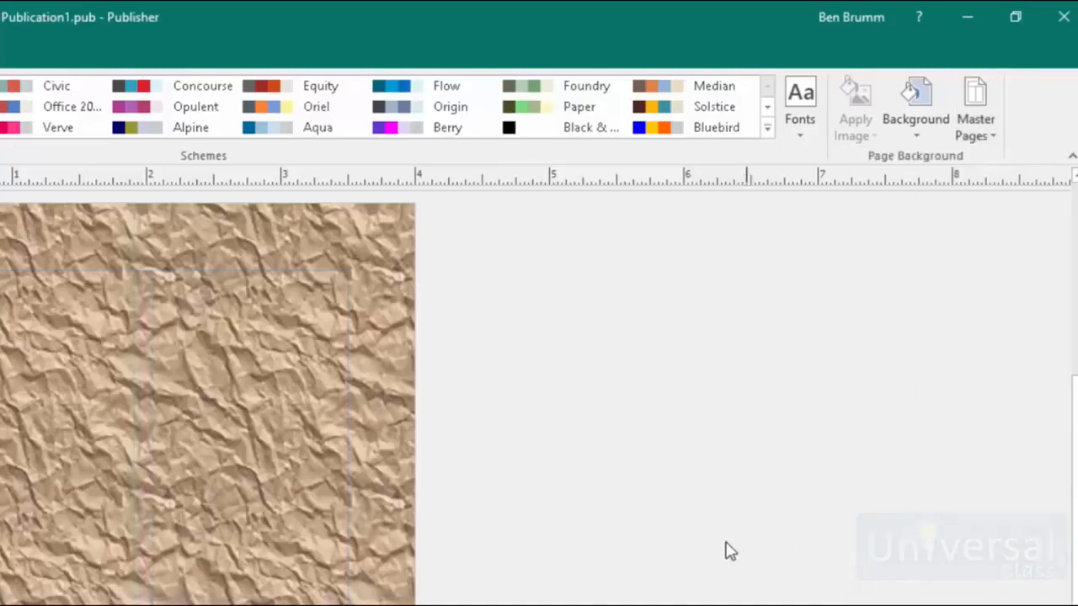